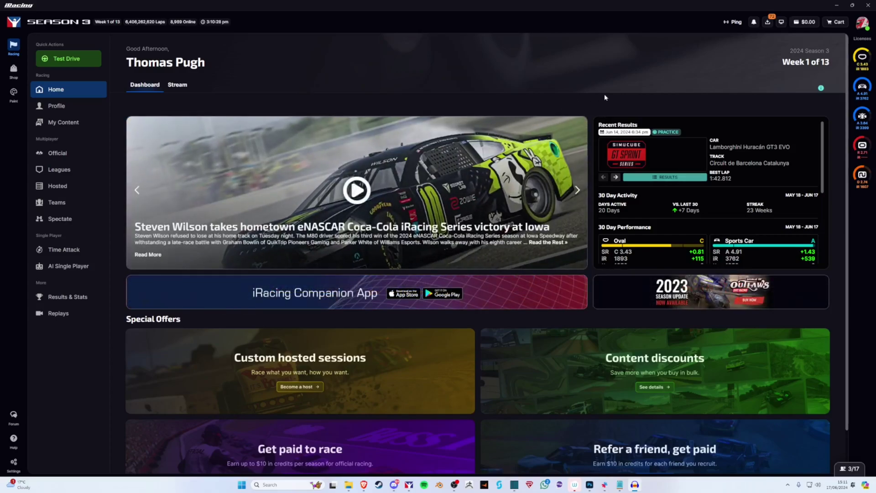
Look up the customer ID in the account overview, highlight it, and close the account details
click(862, 27)
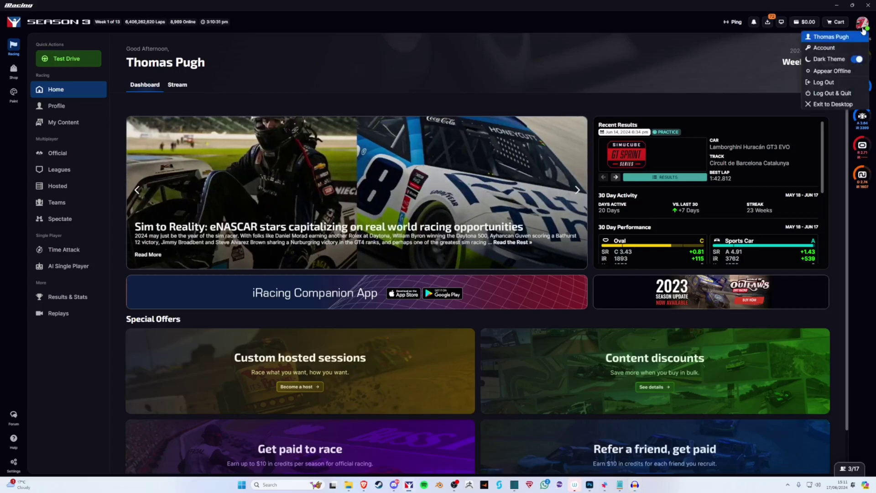
click(838, 48)
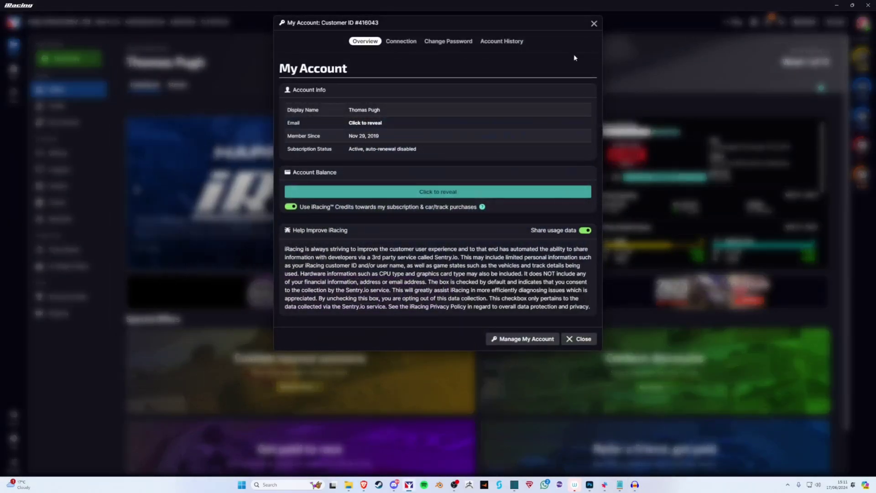
drag(358, 21, 380, 24)
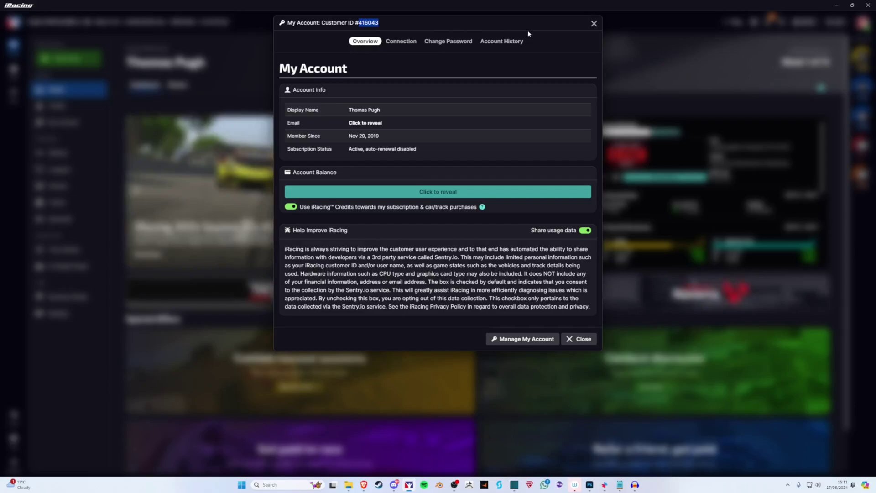
click(592, 25)
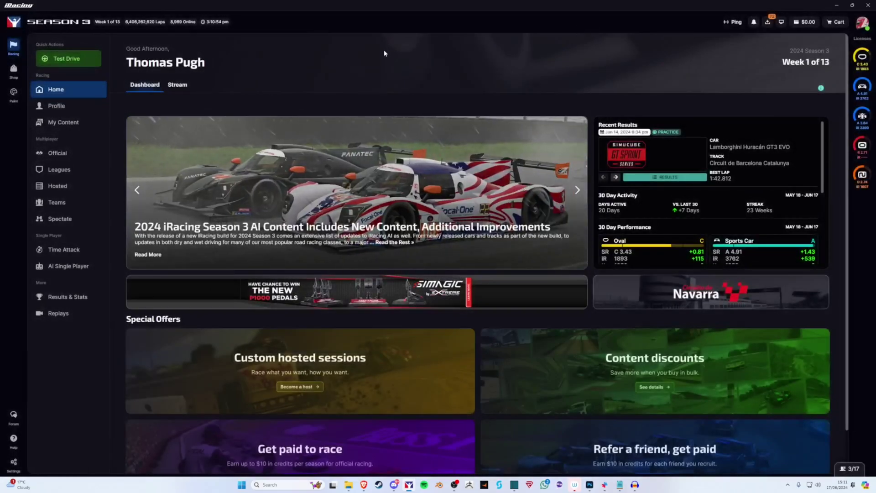
Open the Lamborghini Huracán GT3 EVO from the owned cars in the Paint Shop and view its side
click(64, 122)
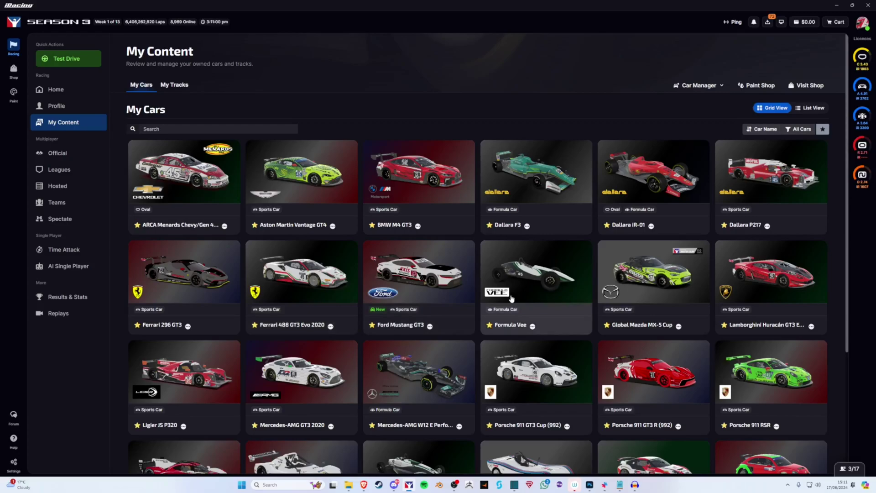
click(751, 276)
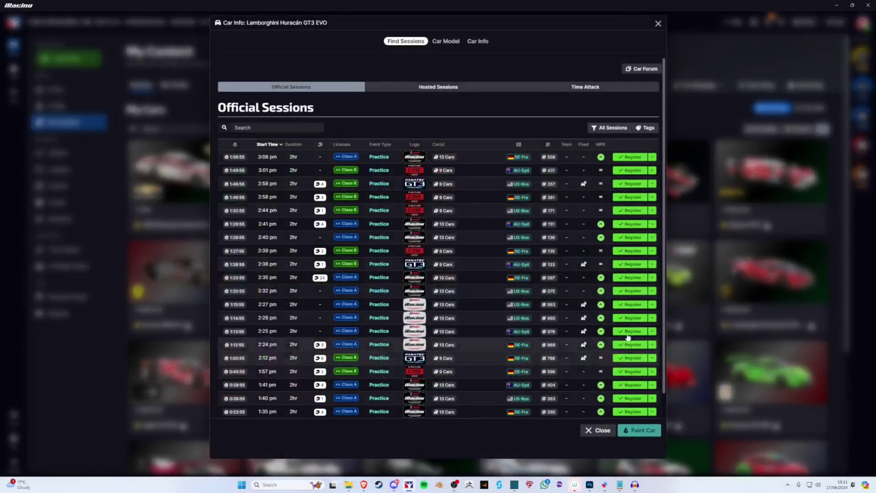
click(643, 436)
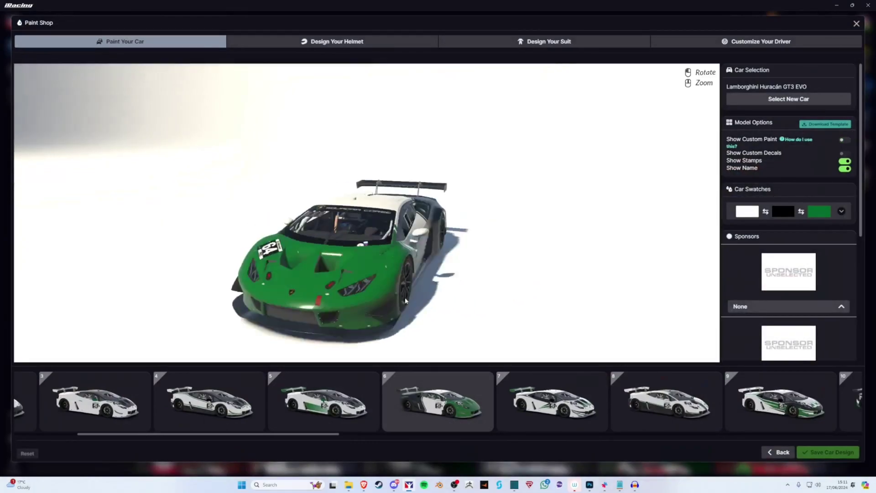
drag(406, 301, 373, 296)
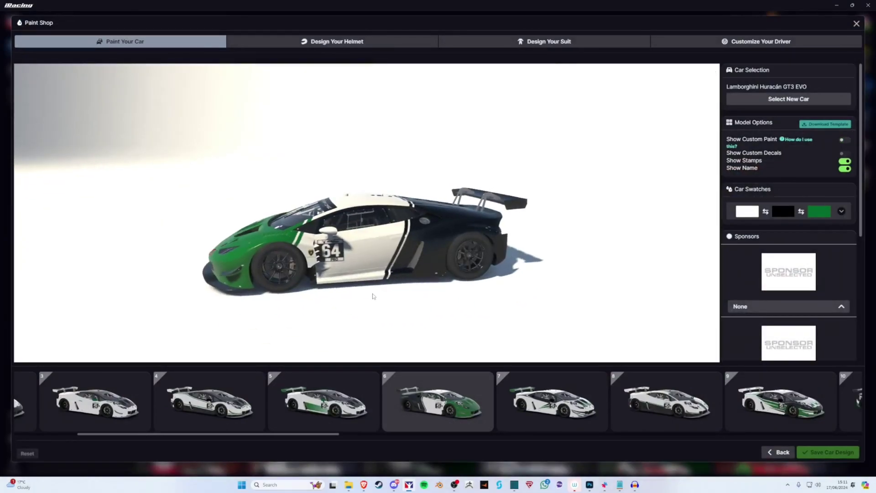
Apply paint pattern 15 to the Lamborghini Huracán GT3 EVO and browse the remaining patterns
drag(229, 435, 504, 429)
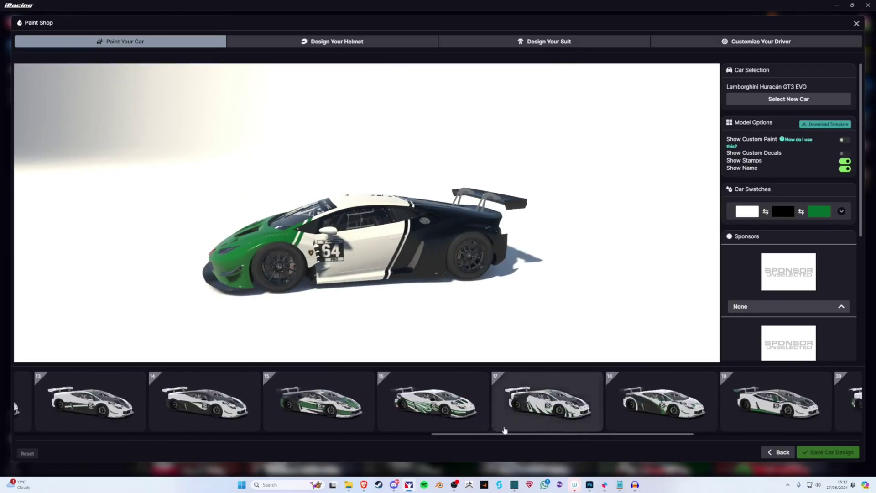
click(433, 401)
click(319, 402)
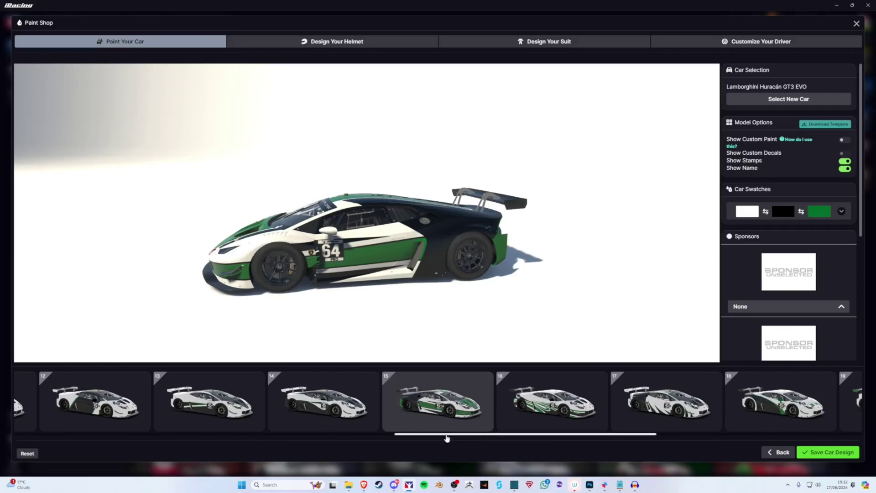
drag(446, 438, 182, 445)
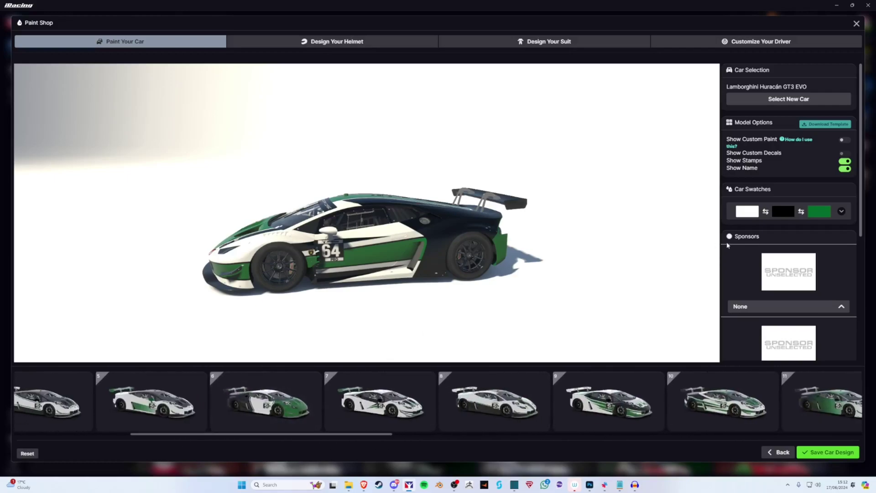
Swap the first two car swatches to make black the first colour and white the second, and inspect the car
click(766, 212)
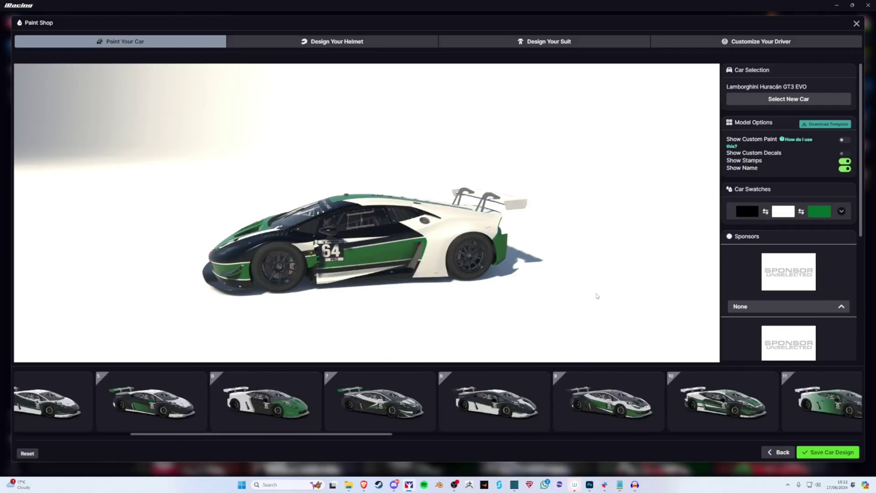
drag(267, 434, 201, 444)
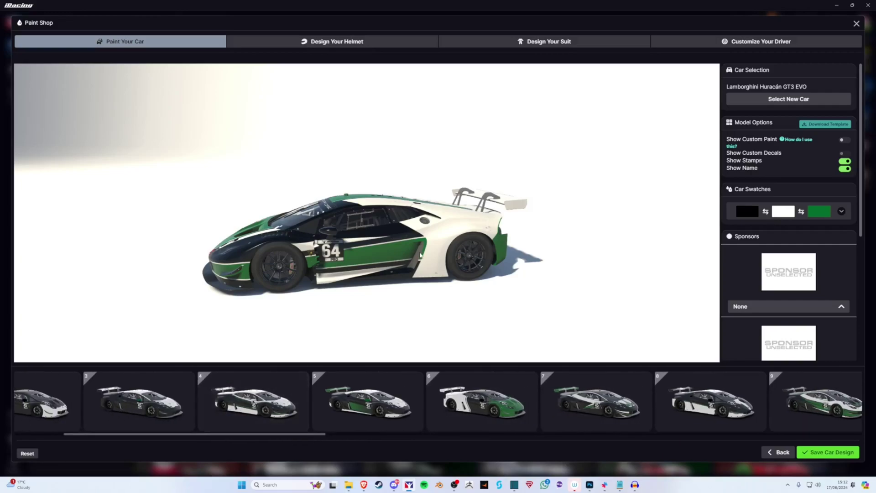
drag(420, 255, 385, 279)
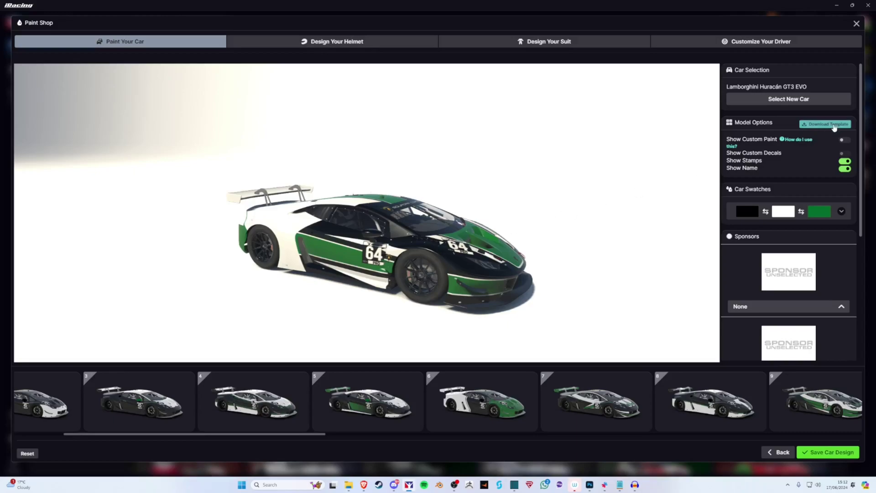
Try to download the paint template for the Lamborghini Huracán GT3 EVO
click(833, 127)
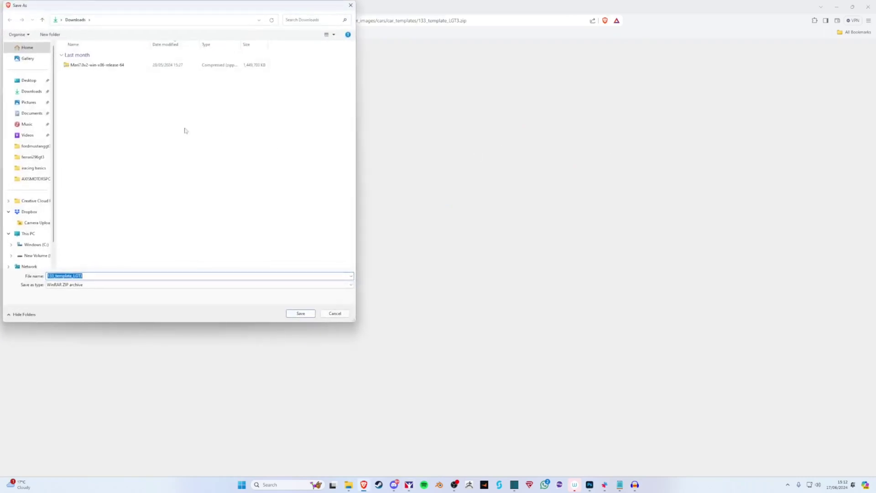
click(351, 5)
Switch to the Lamborghini EVO GT3 template in Photoshop, review the Turn Off Before Exporting TGA group, and fill the Base layer with yellow
click(592, 486)
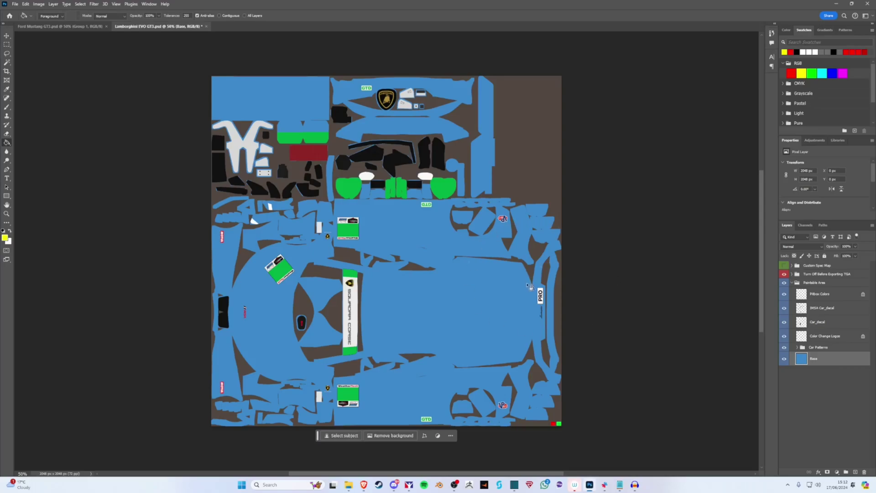
click(791, 273)
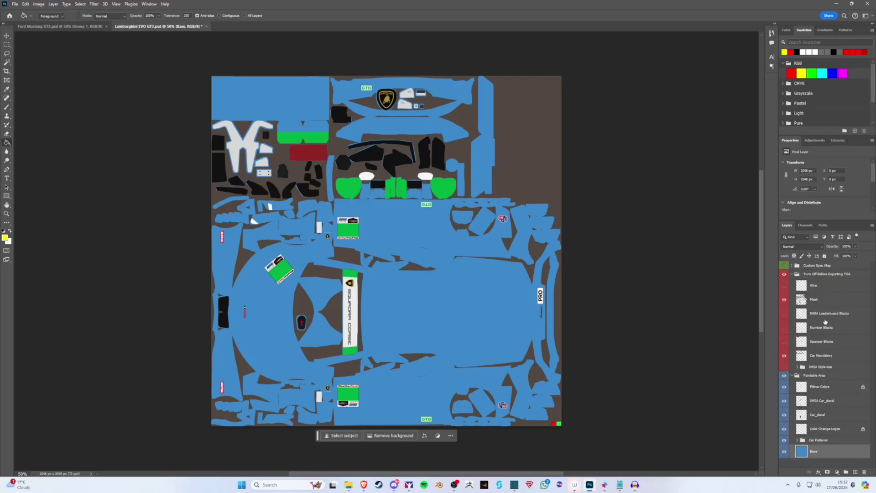
click(792, 275)
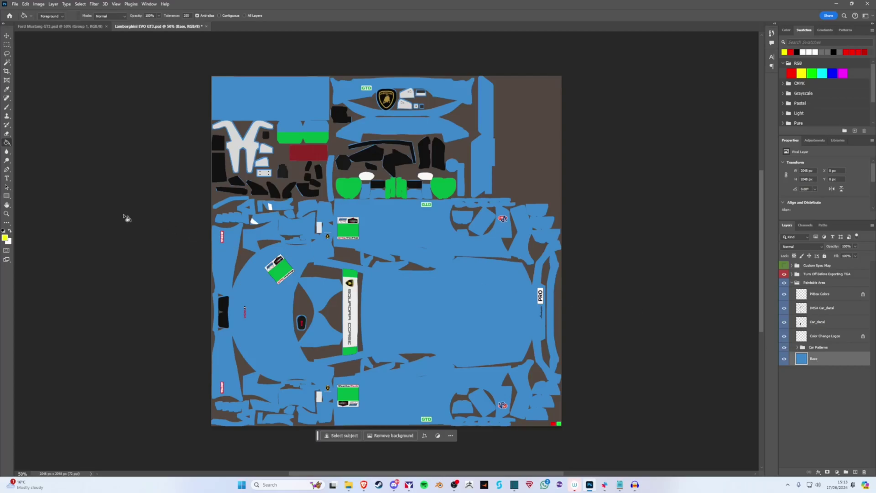
click(272, 294)
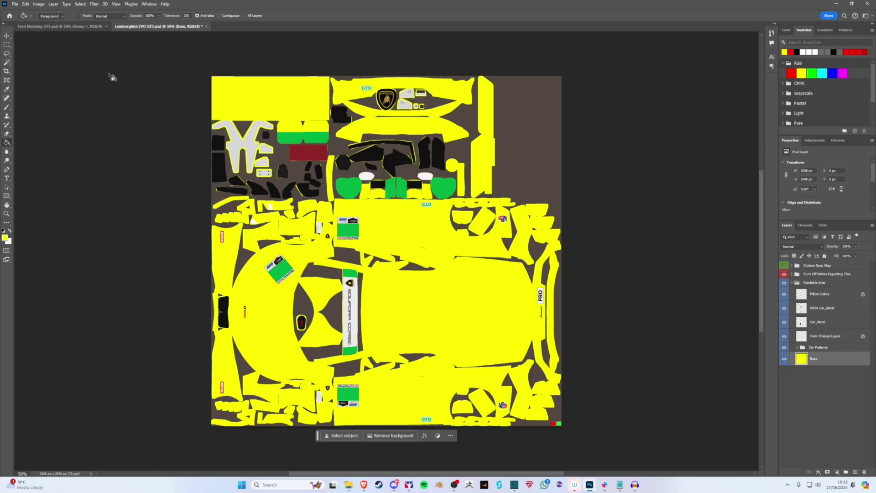
Start saving a copy of the livery and choose Documents > iRacing > paint > lamborghinievogt3 as its destination folder
click(15, 4)
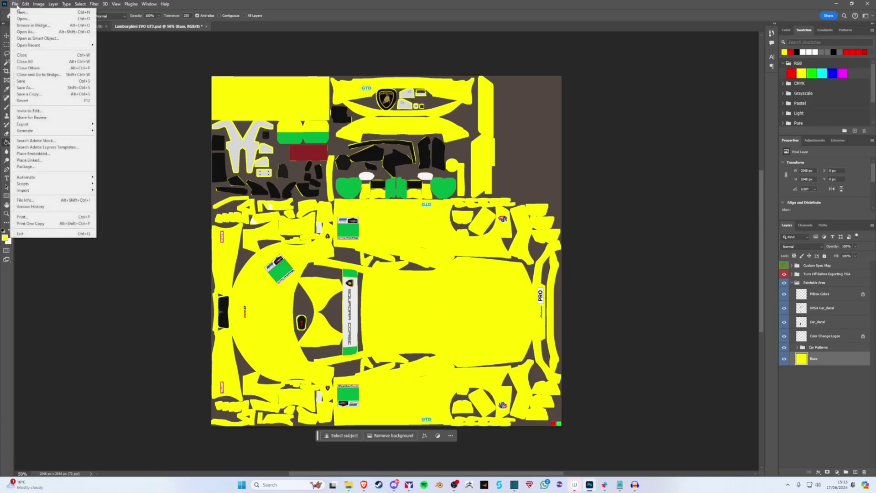
click(40, 94)
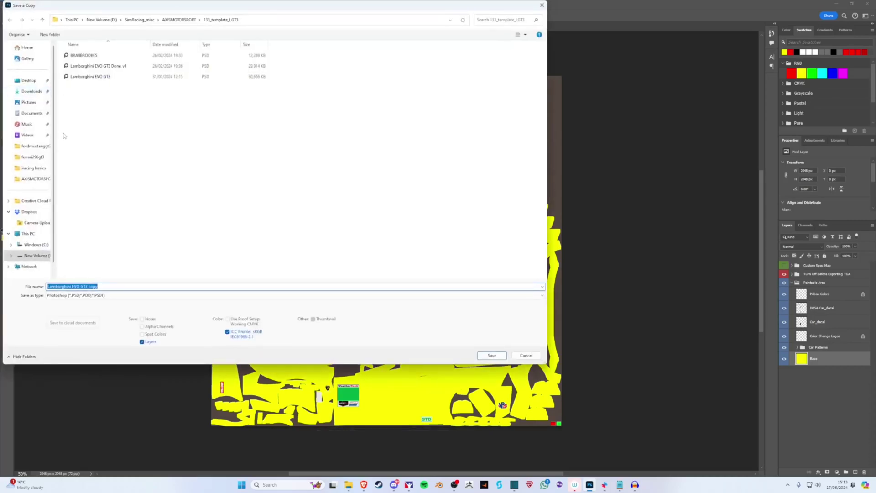
click(32, 146)
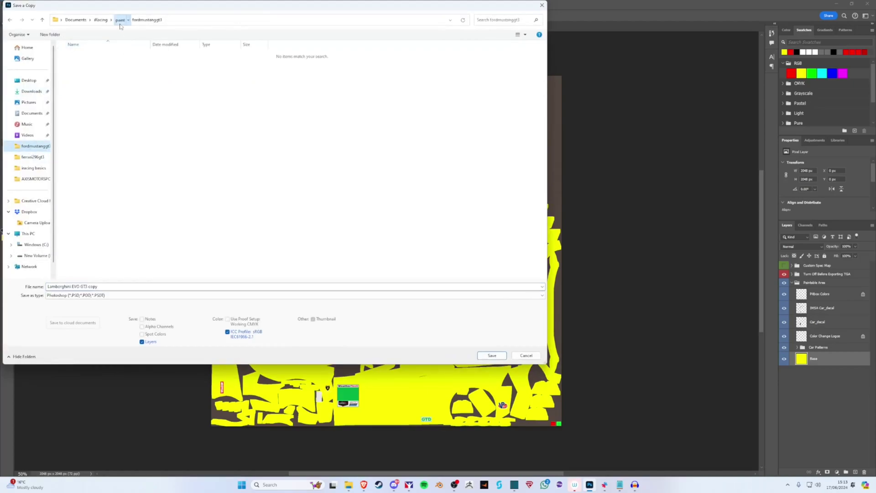
click(120, 23)
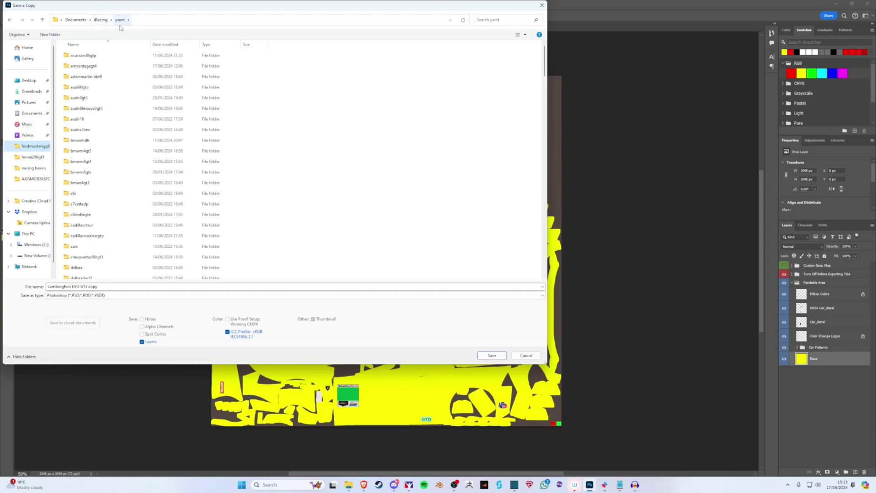
drag(543, 67, 542, 111)
drag(542, 120, 542, 151)
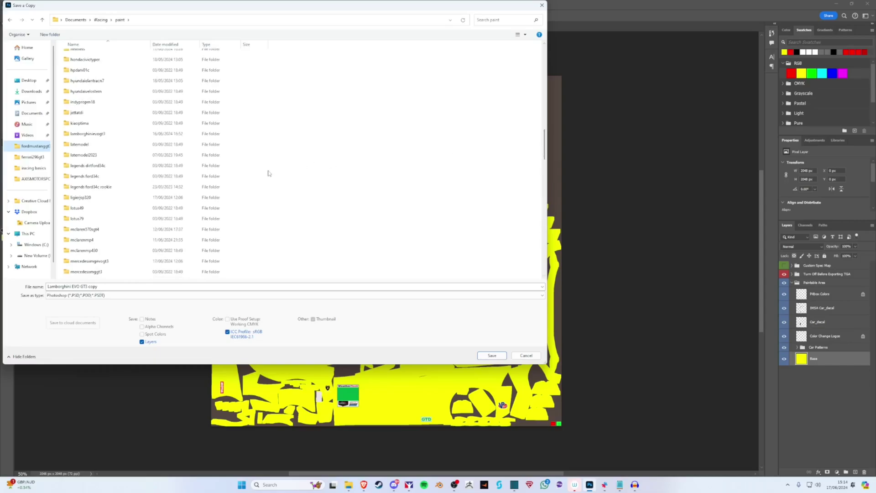
click(117, 137)
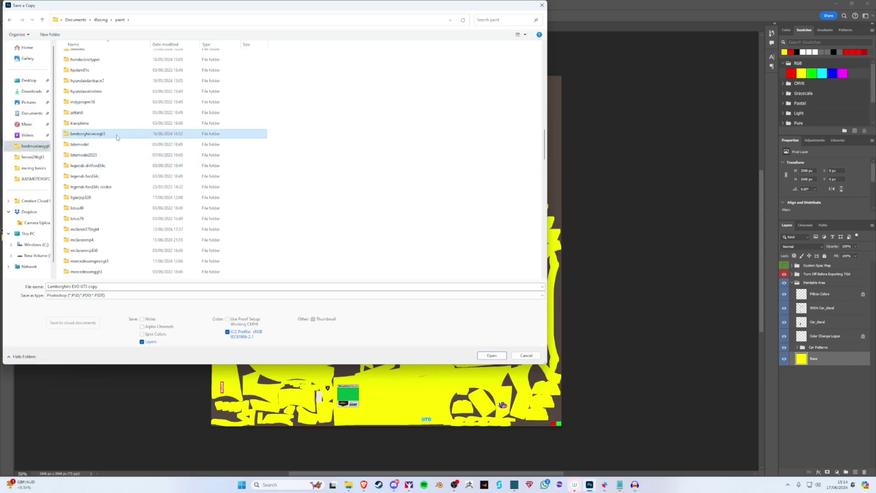
double_click(117, 137)
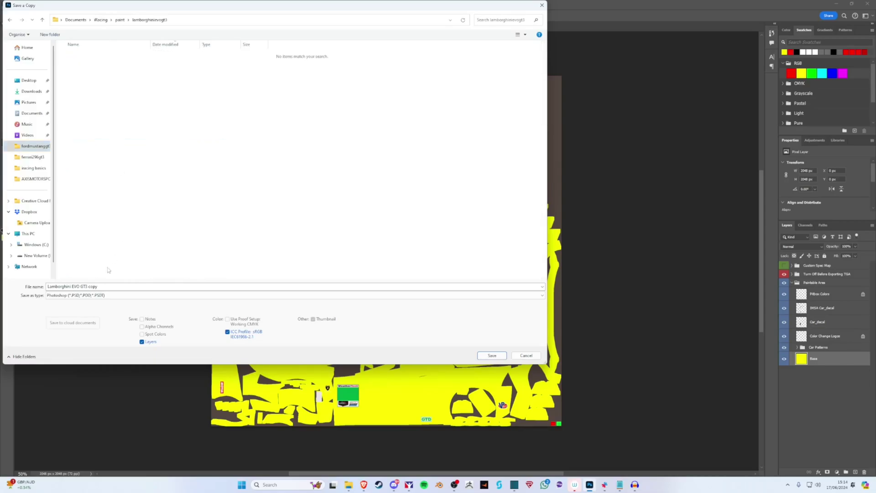
Save the copy as a 24 bits/pixel Targa file, replacing the existing car_ file named with the customer ID
click(97, 295)
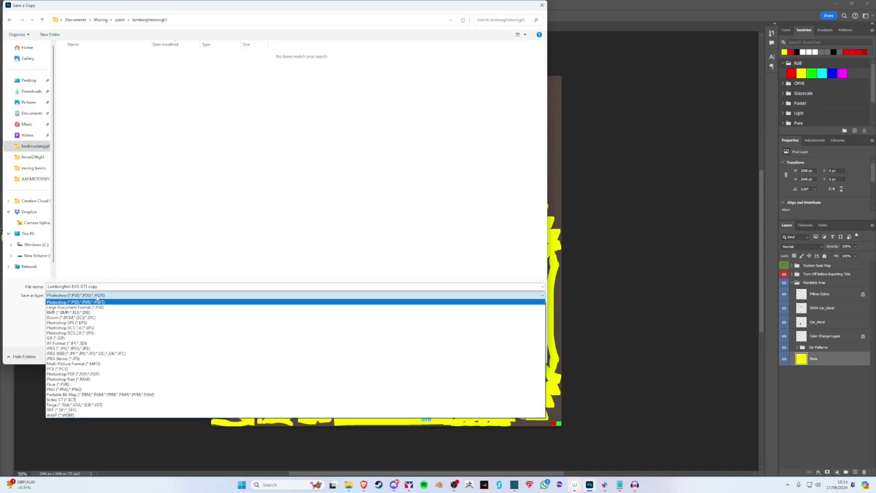
click(83, 404)
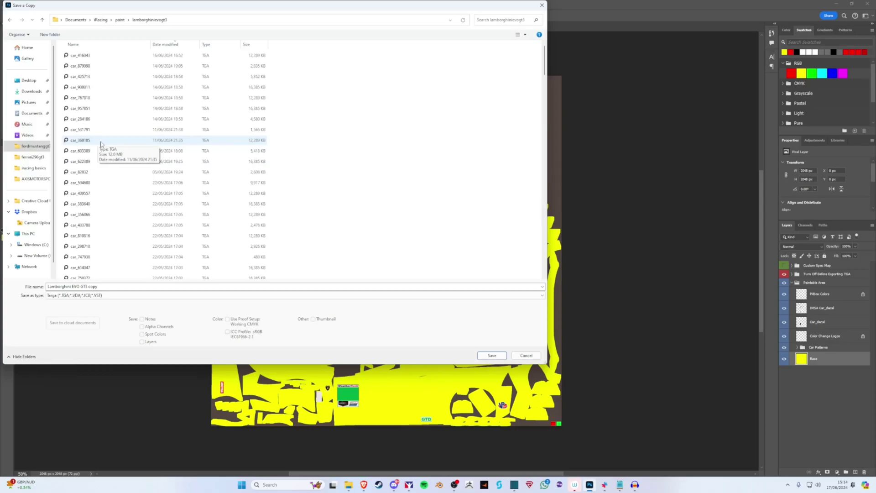
click(124, 59)
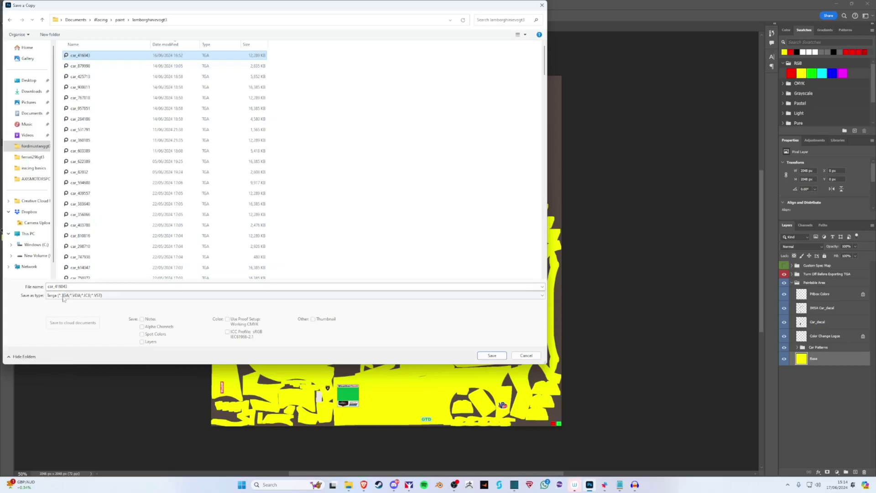
click(486, 354)
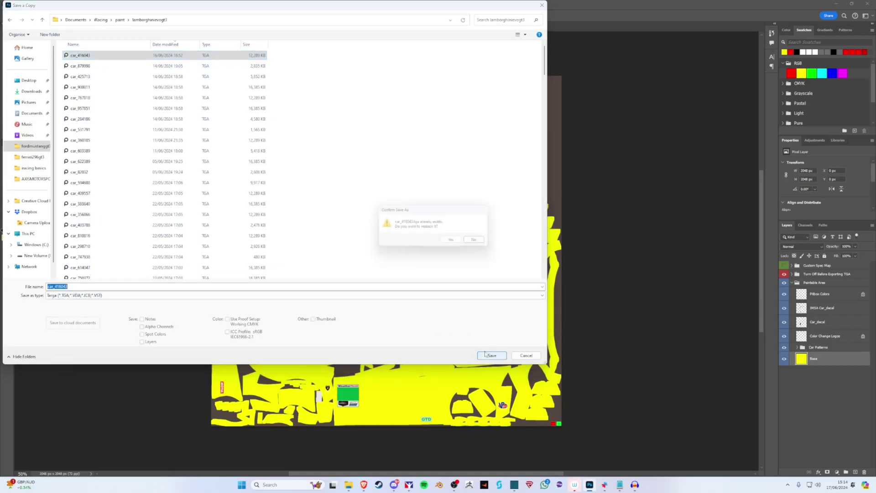
click(455, 239)
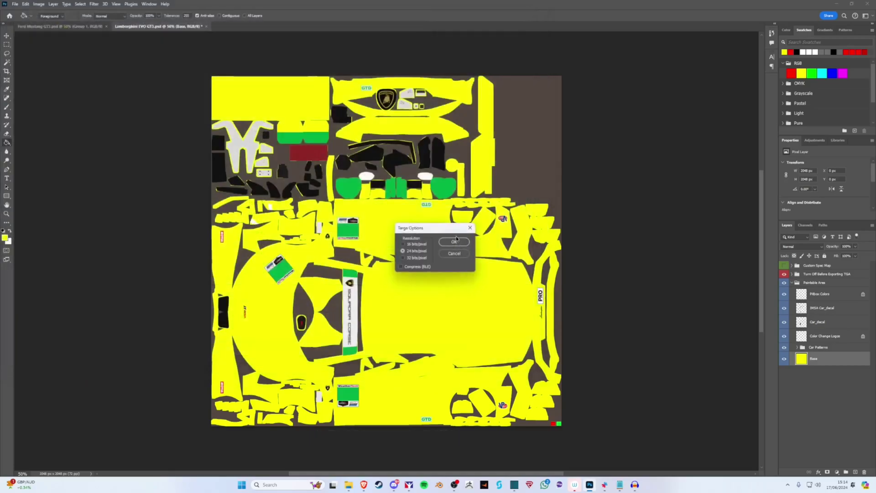
click(449, 242)
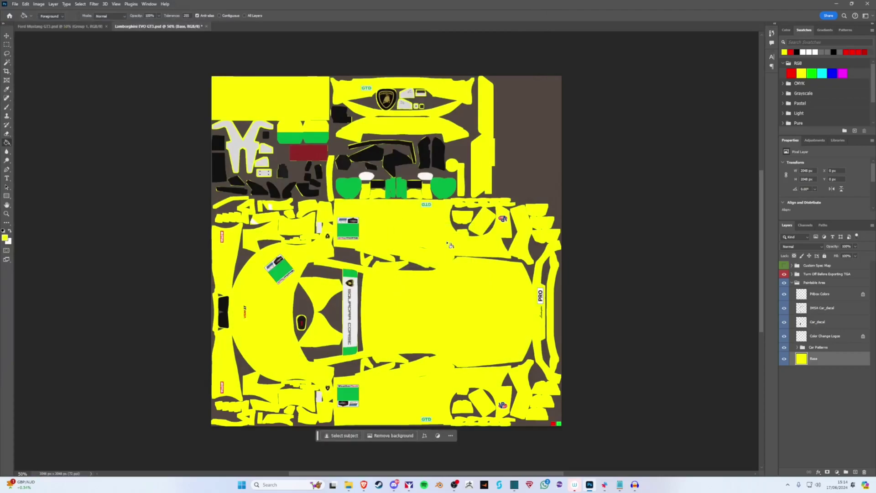
Switch to iRacing's Paint Shop, turn on Show Custom Paint for the Lamborghini, and inspect the yellow livery from several angles
mouse_move(598, 482)
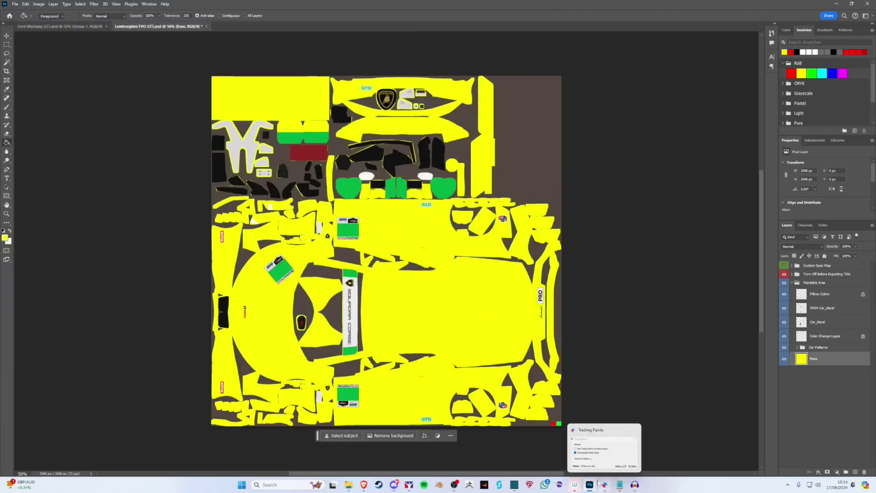
click(409, 485)
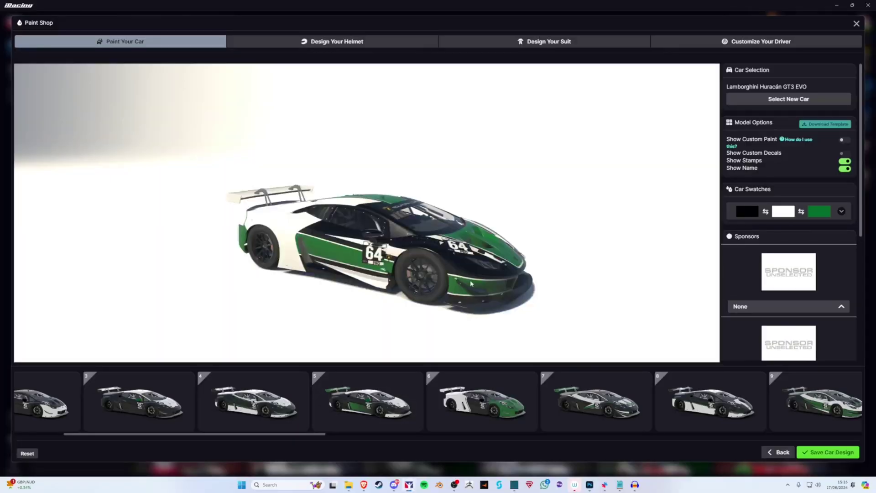
mouse_move(473, 283)
mouse_down()
mouse_move(383, 279)
mouse_move(393, 281)
mouse_up()
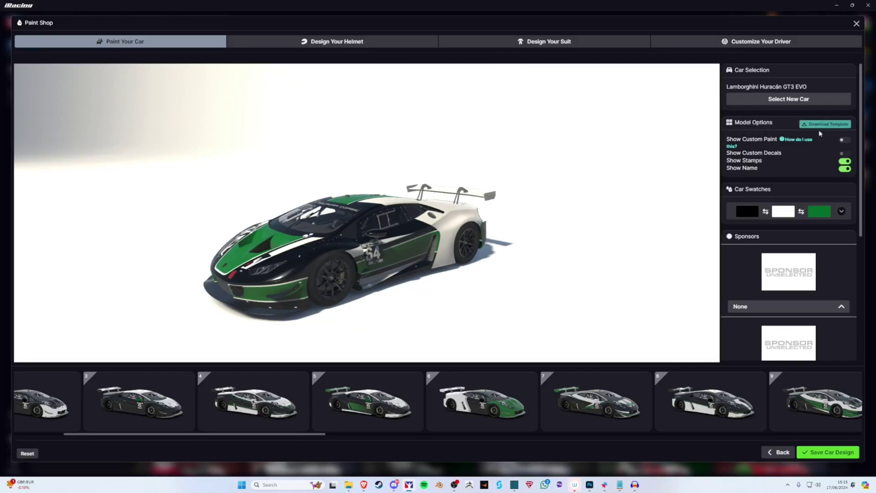
click(845, 141)
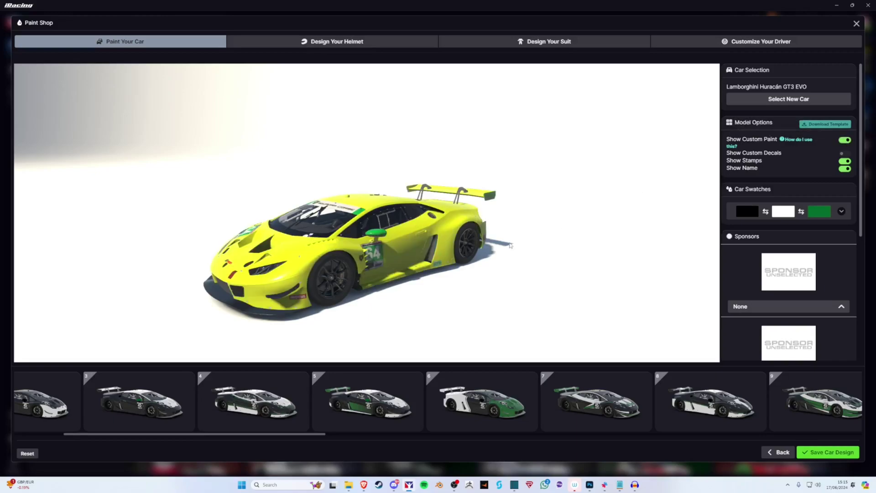
drag(510, 245, 326, 245)
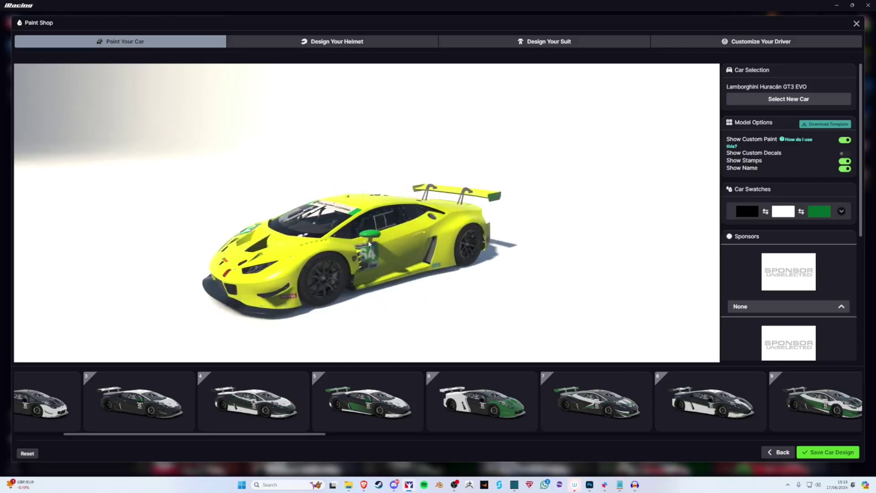
drag(369, 244, 447, 264)
Browse the stock patterns, return to the Photoshop template, expand the Car Patterns group, and make the car_pattern_005.tga layer visible
drag(203, 434, 257, 434)
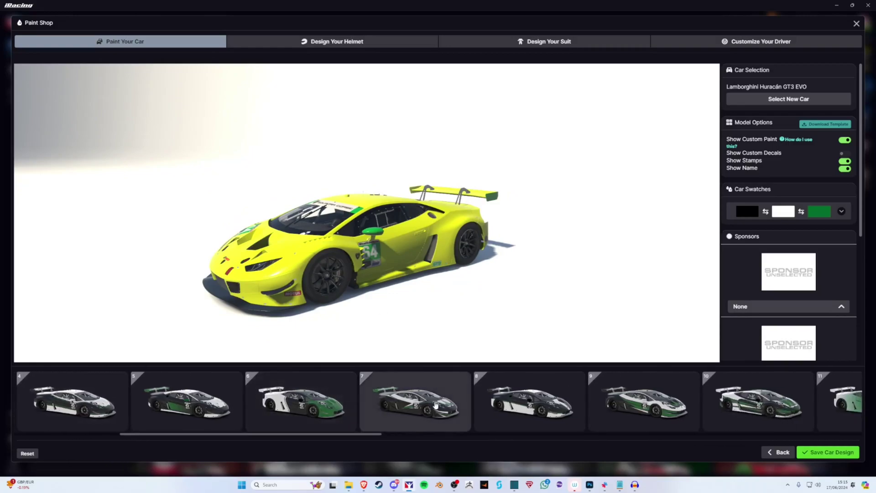
drag(333, 437, 237, 435)
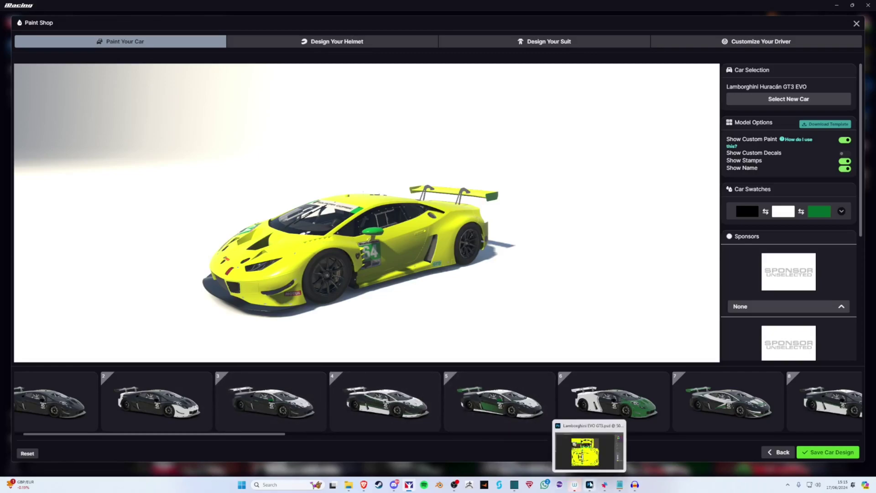
click(590, 484)
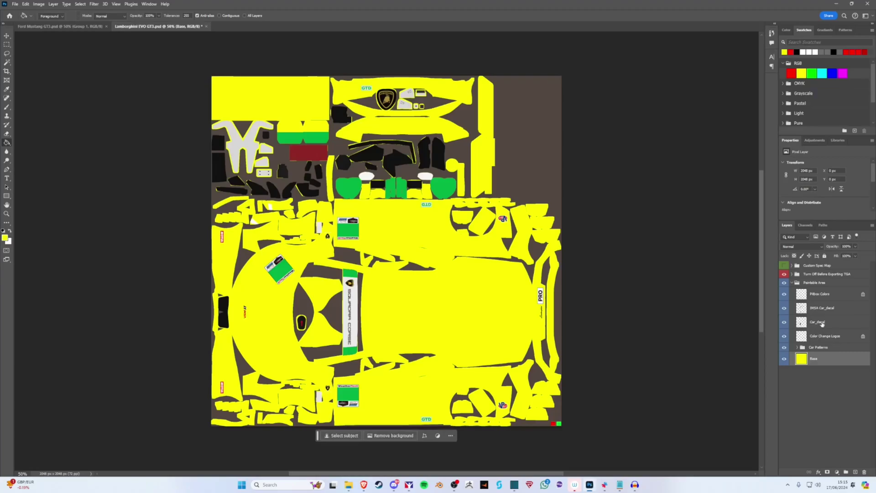
click(797, 347)
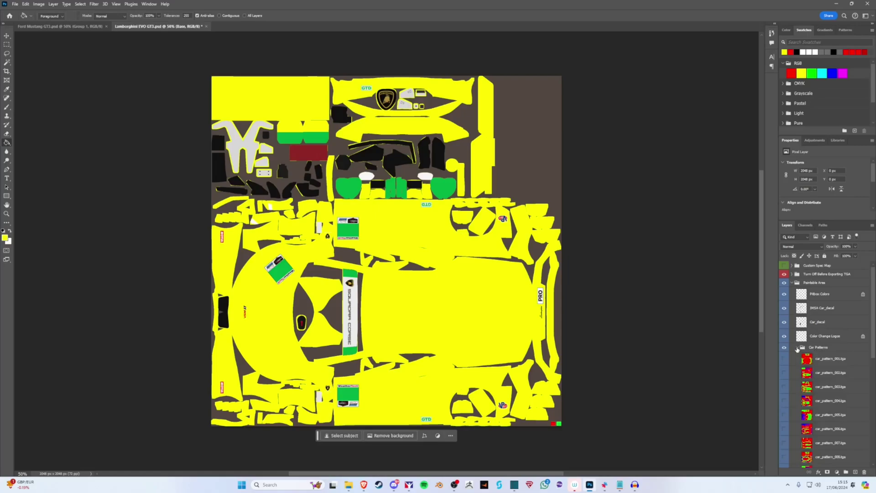
drag(872, 330, 871, 425)
scroll(871, 424, up, 3)
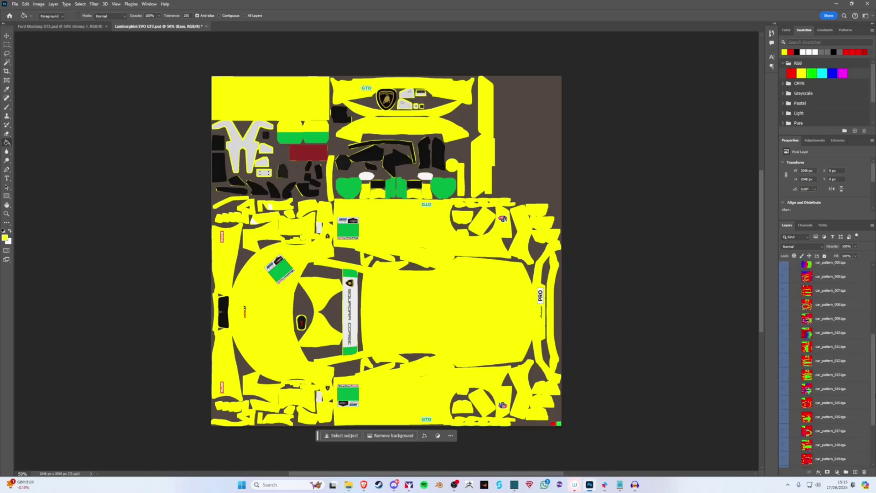
scroll(835, 364, up, 1)
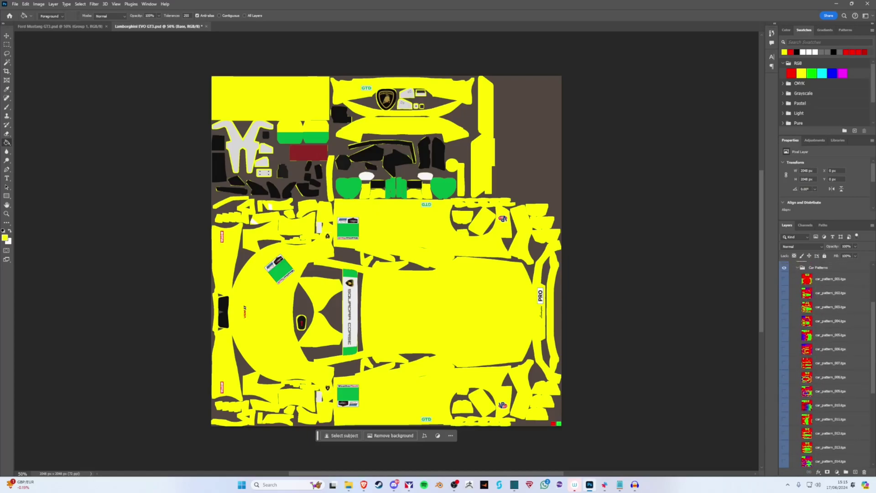
click(824, 336)
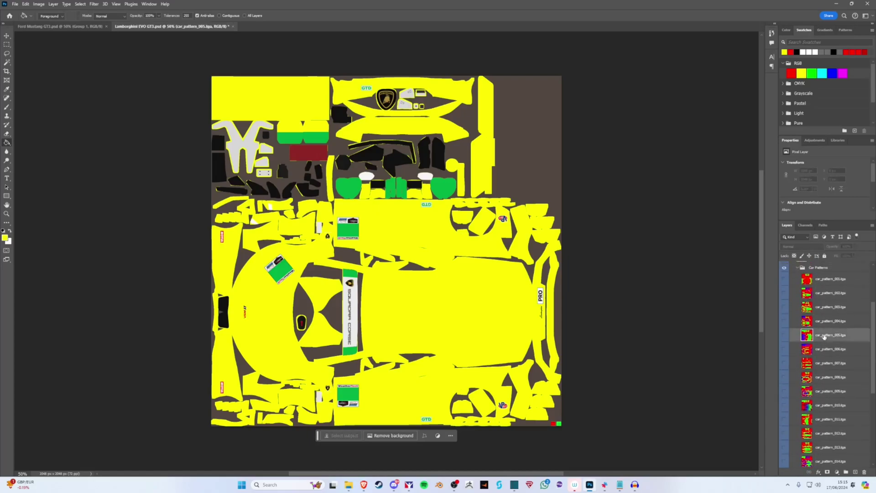
click(784, 335)
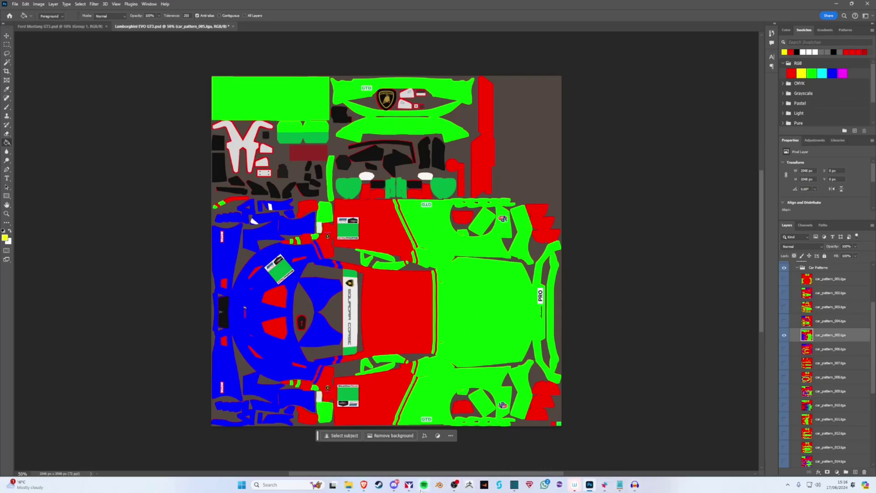
Switch to iRacing's Paint Shop, choose pattern 6, and turn off Show Custom Paint to view the stock design on the Lamborghini
click(413, 487)
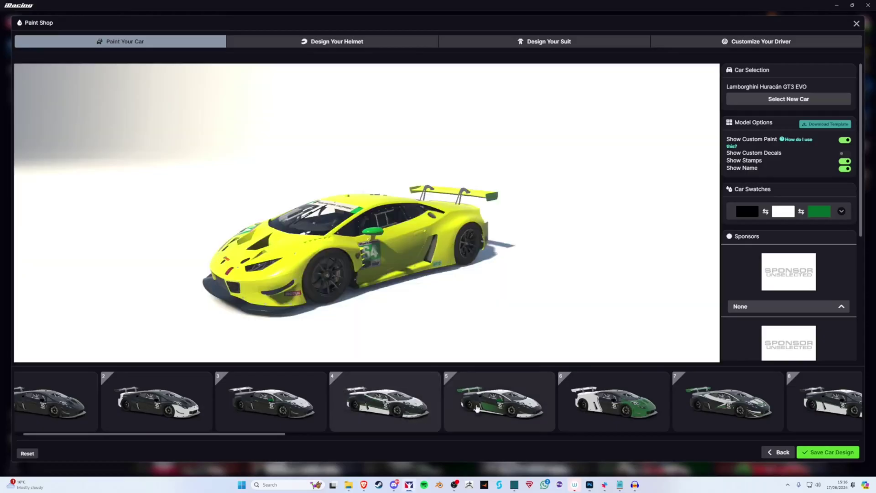
scroll(577, 404, down, 4)
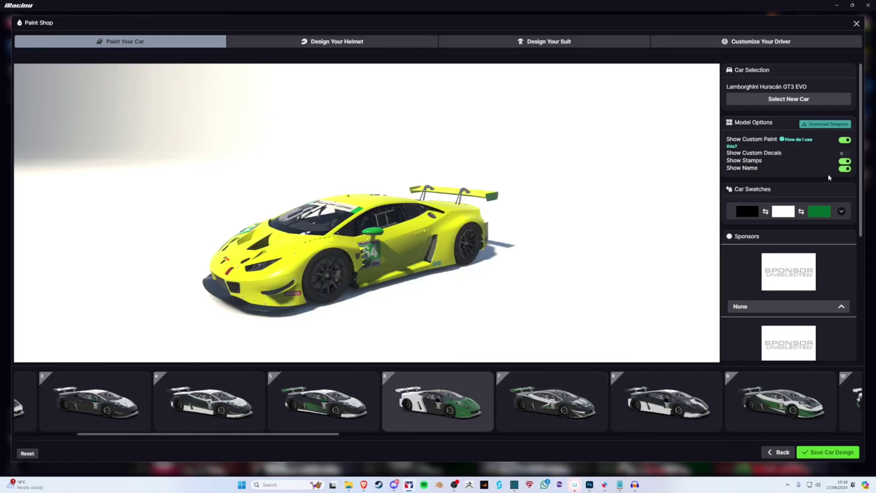
click(844, 140)
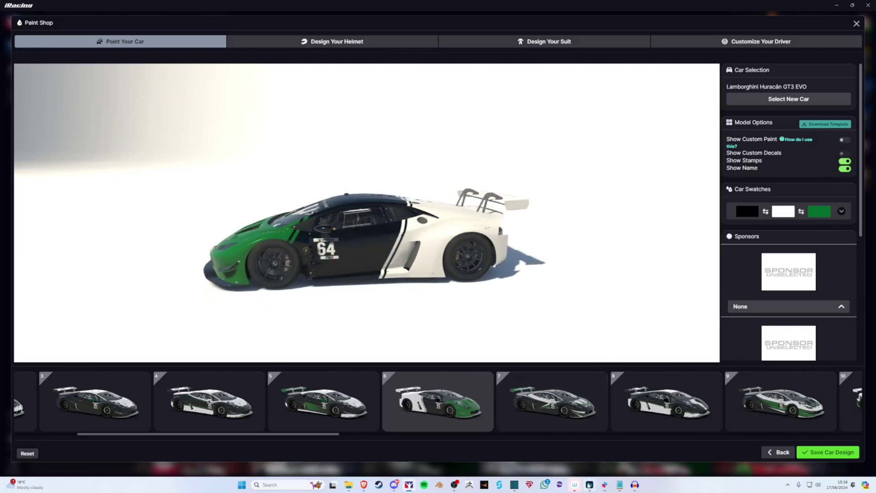
Switch to Photoshop, hide car_pattern_005.tga, and show and select car_pattern_004.tga instead
click(589, 485)
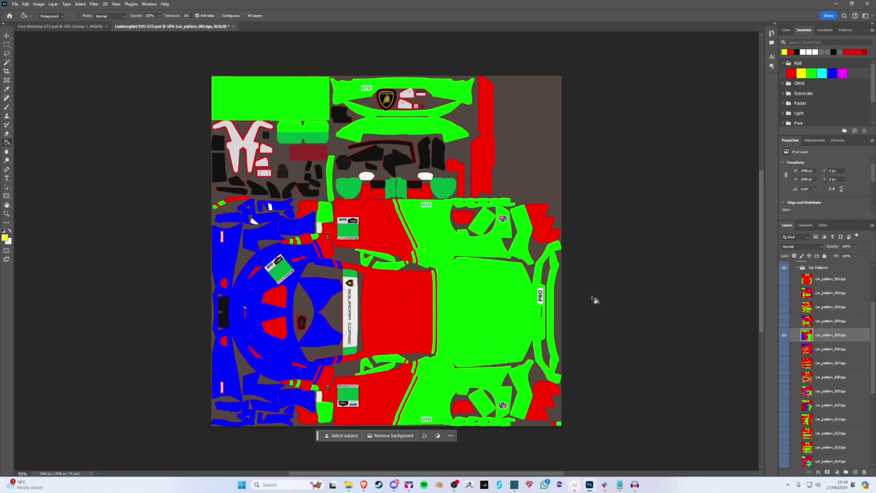
click(785, 335)
click(784, 320)
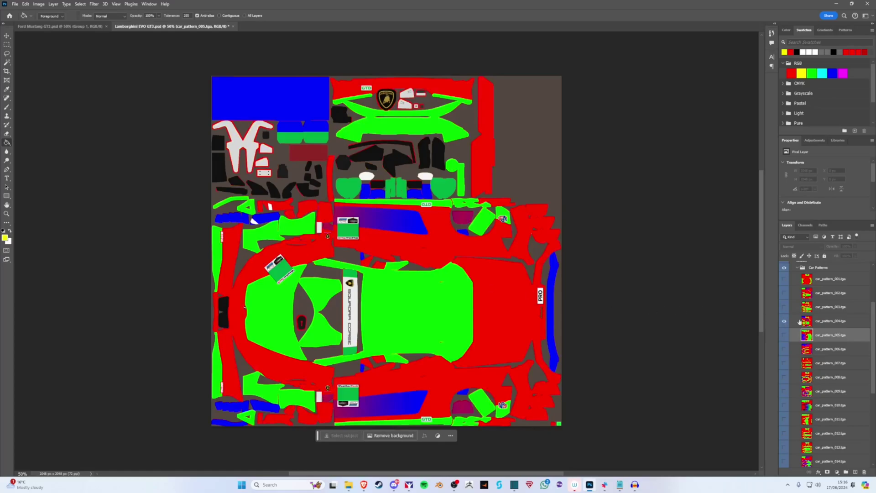
click(812, 323)
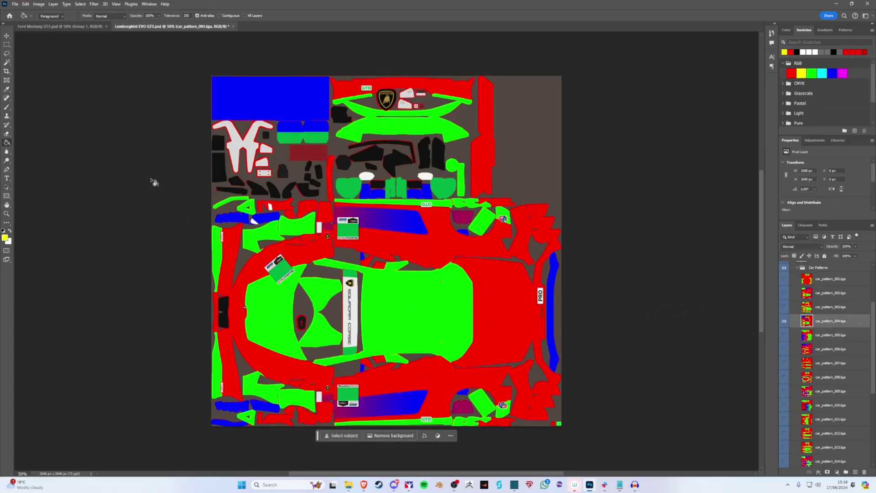
Select the green bonnet area of car_pattern_004.tga with the Magic Wand and review the remaining pattern layers down to Base
click(7, 62)
click(292, 317)
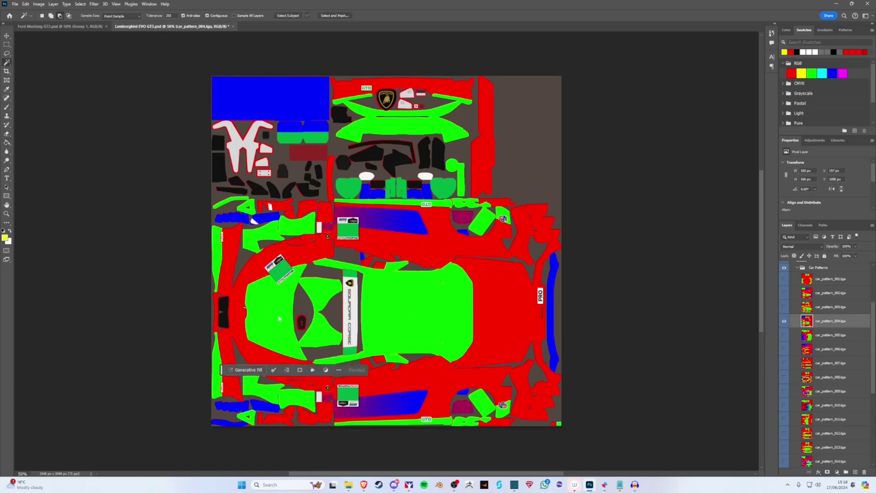
scroll(872, 312, down, 5)
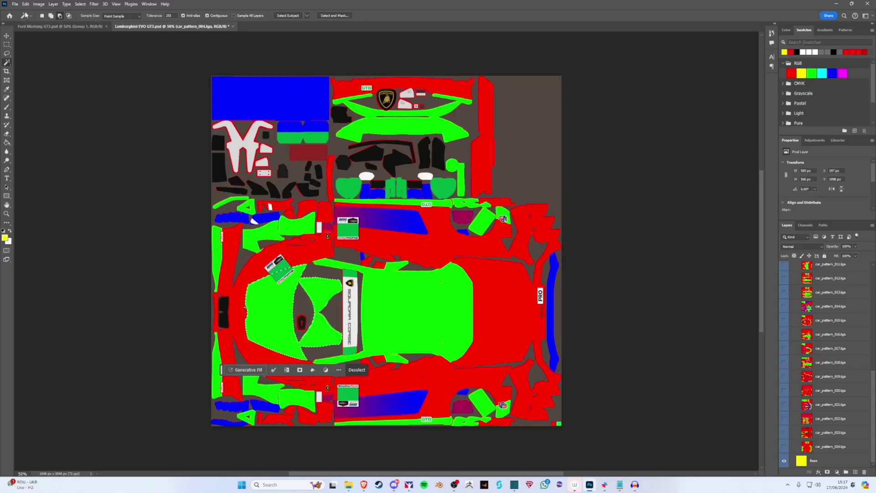
click(16, 4)
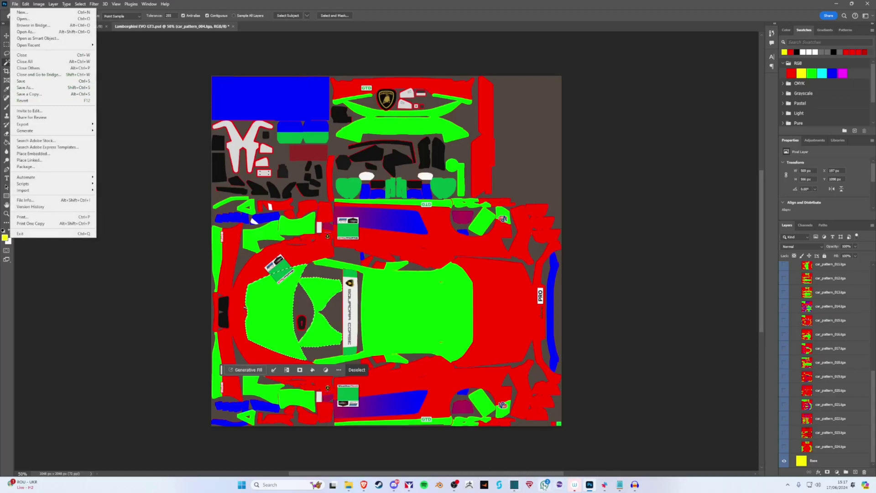
Switch to iRacing's Paint Shop, turn Show Custom Paint back on, and view the yellow Lamborghini
click(410, 485)
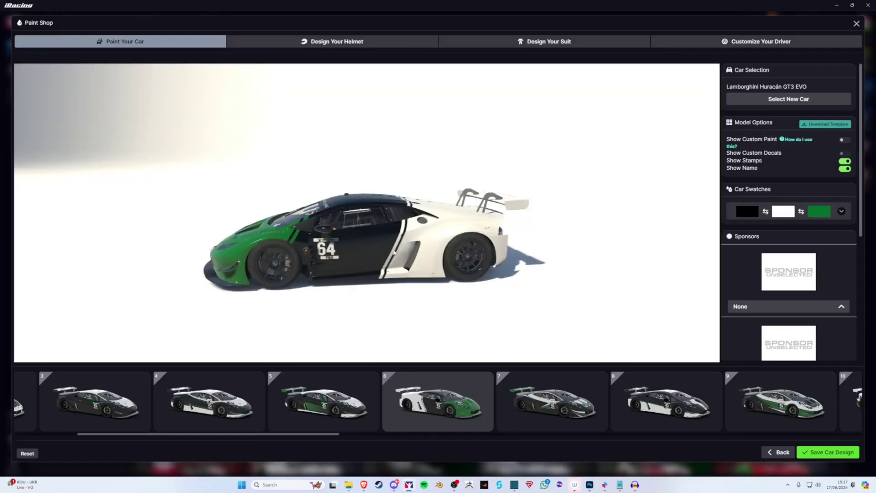
click(845, 140)
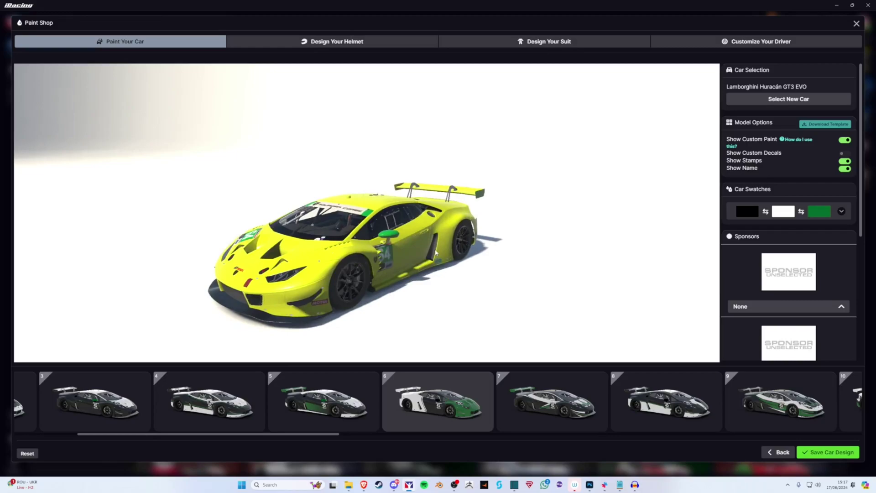
drag(436, 251, 415, 252)
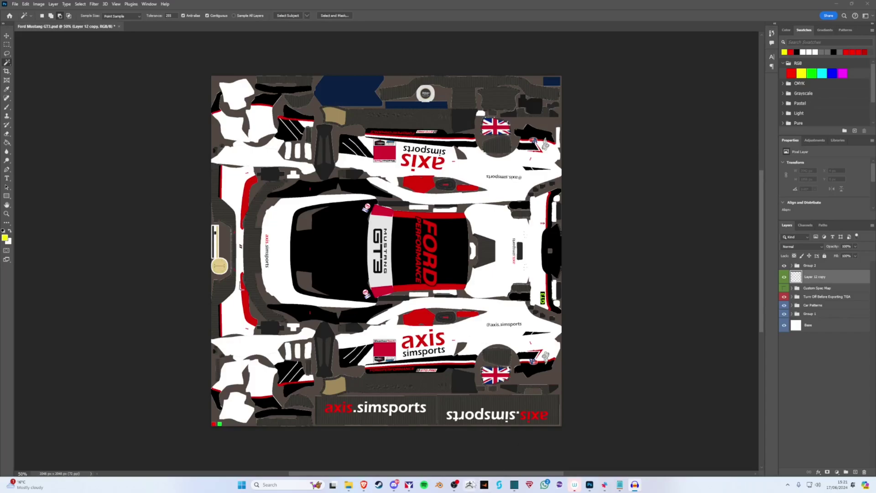
Switch from the Ford Mustang GT3 template to iRacing's Paint Shop and examine the finished axis simsports livery from several angles
click(409, 484)
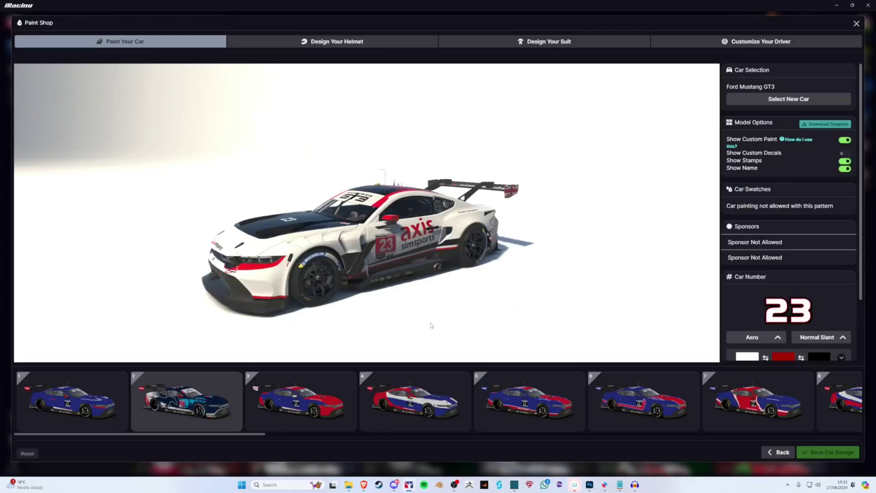
mouse_move(389, 272)
mouse_down()
mouse_move(367, 267)
mouse_move(410, 269)
mouse_move(392, 271)
mouse_up()
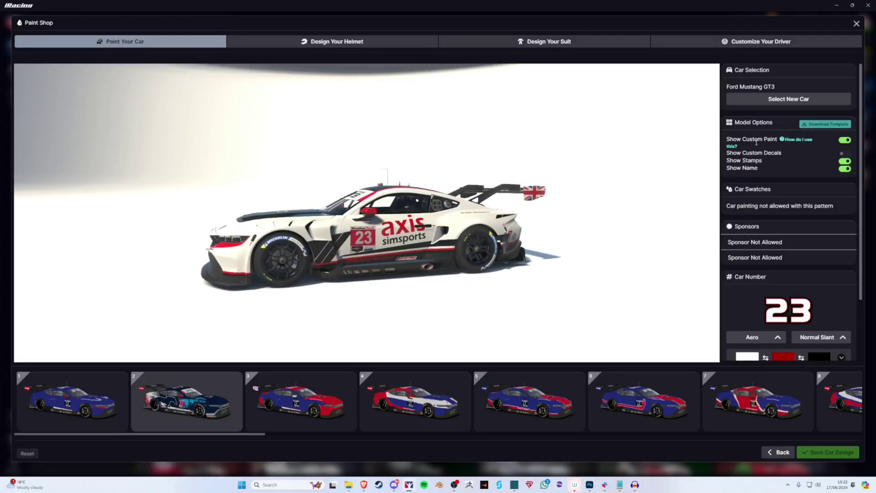
mouse_move(414, 260)
mouse_down()
mouse_move(437, 258)
mouse_move(384, 273)
mouse_move(331, 266)
mouse_move(411, 269)
mouse_move(399, 259)
mouse_up()
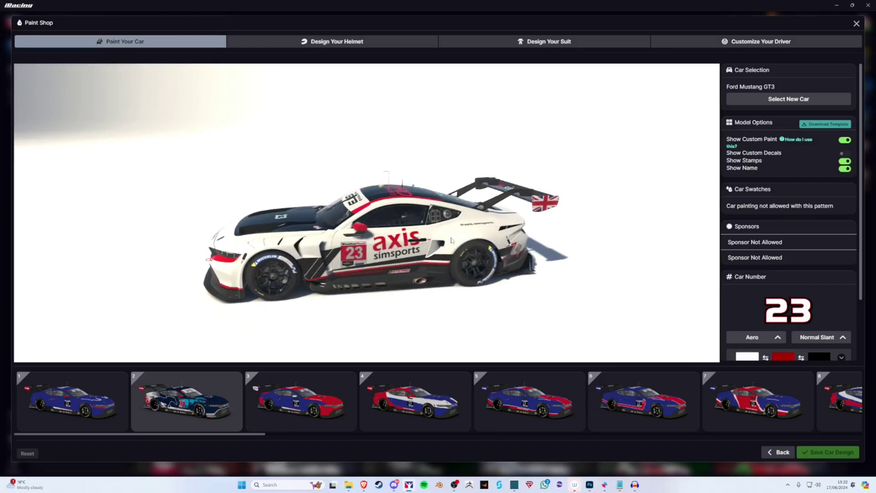
drag(453, 241, 401, 256)
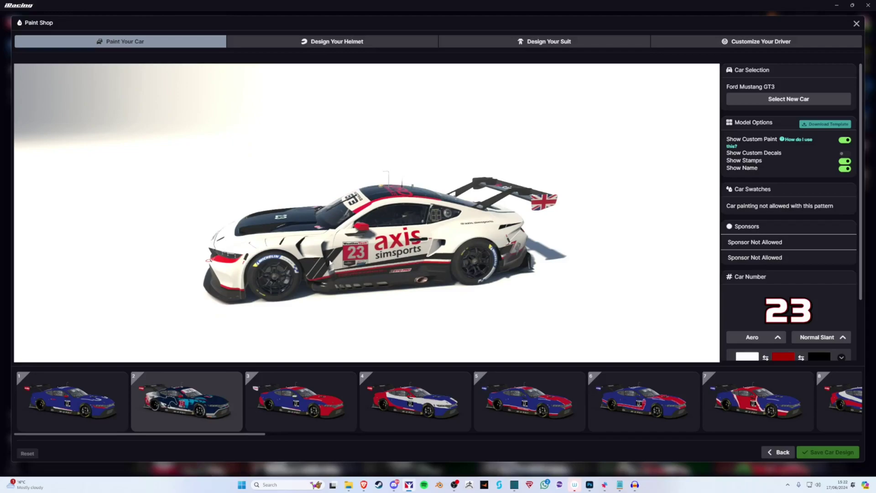
drag(330, 273, 365, 292)
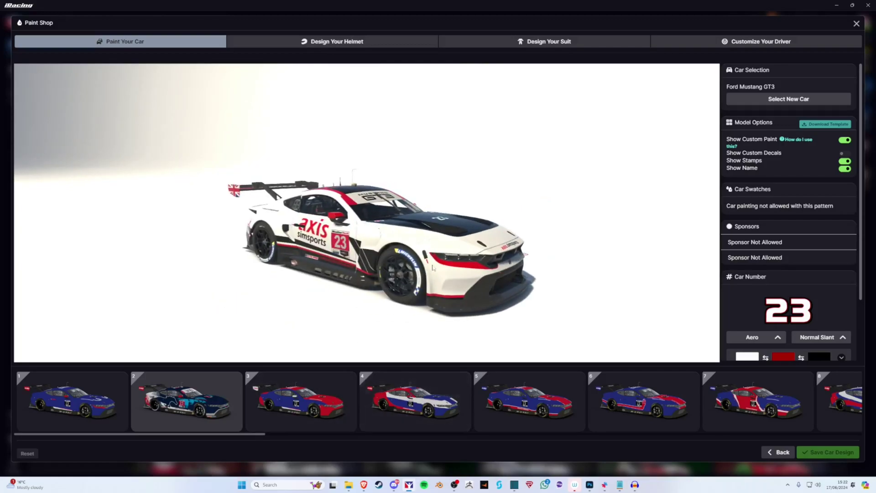
drag(468, 266, 406, 270)
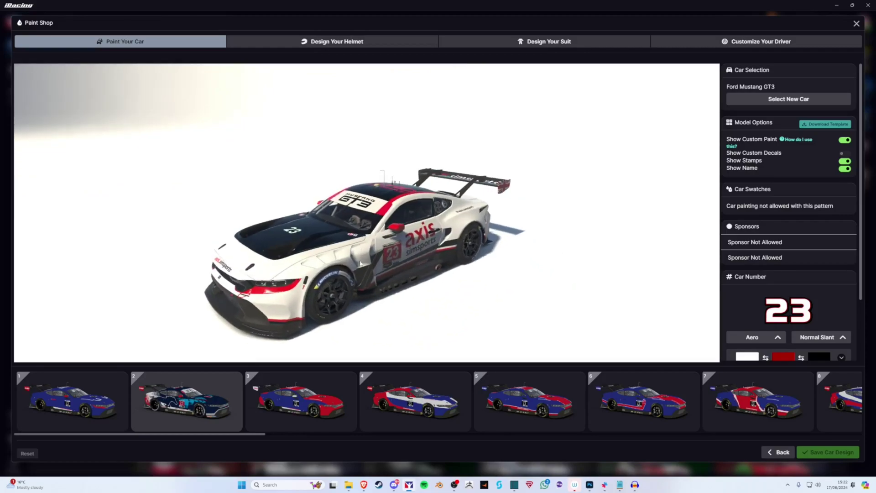
drag(354, 261, 428, 315)
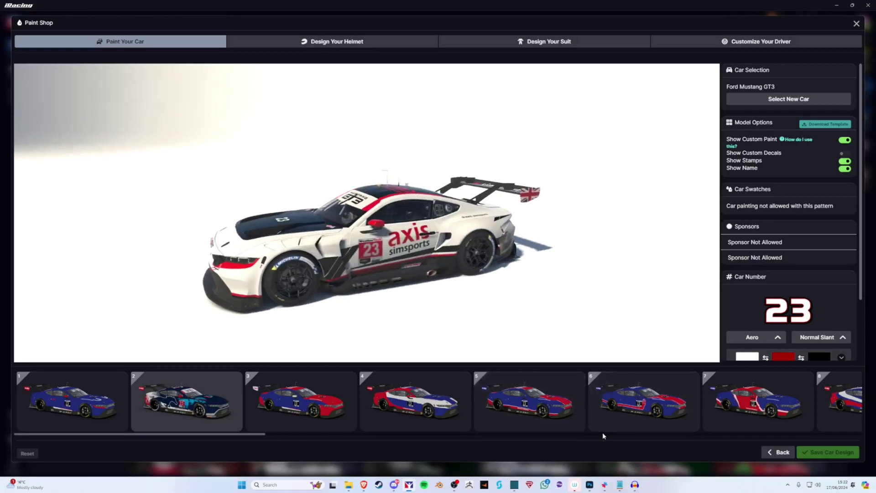
Switch to Photoshop and select all white areas of the Ford Mustang GT3 livery using Color Range
click(590, 484)
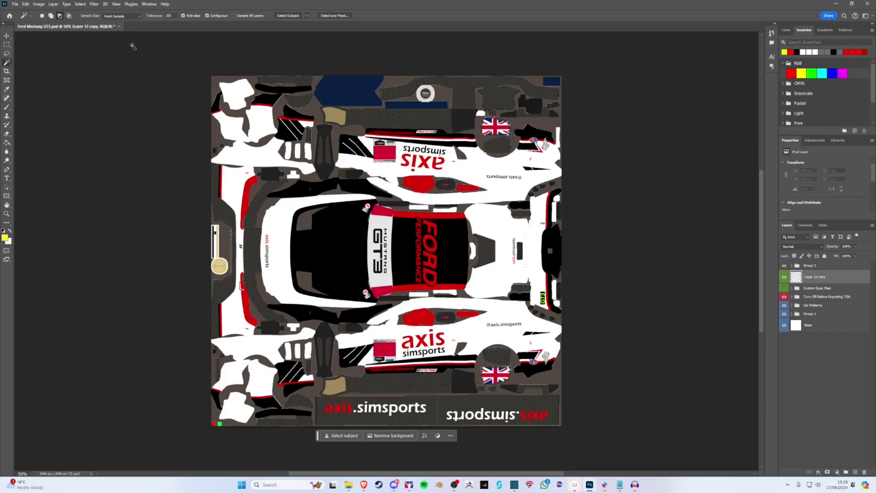
click(81, 4)
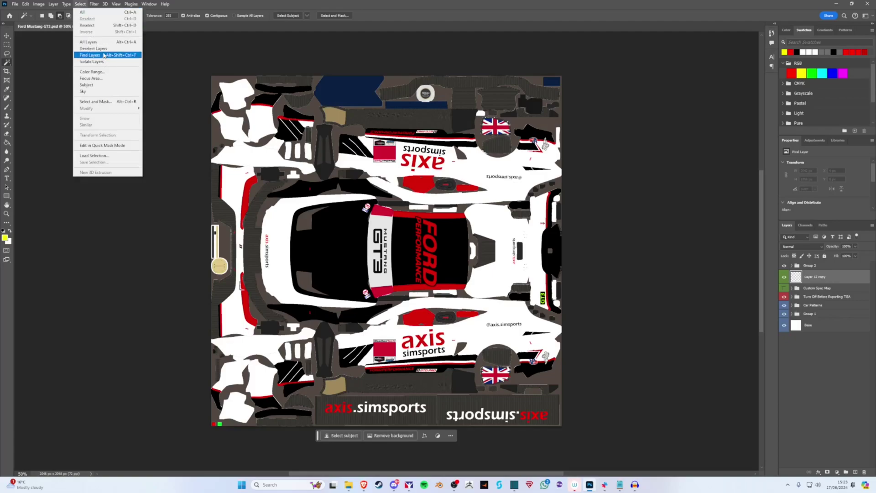
click(99, 72)
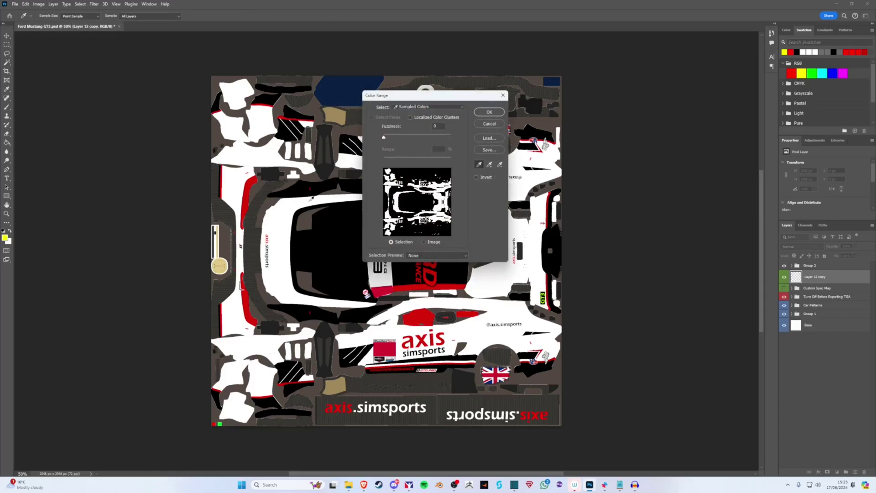
click(278, 215)
click(480, 111)
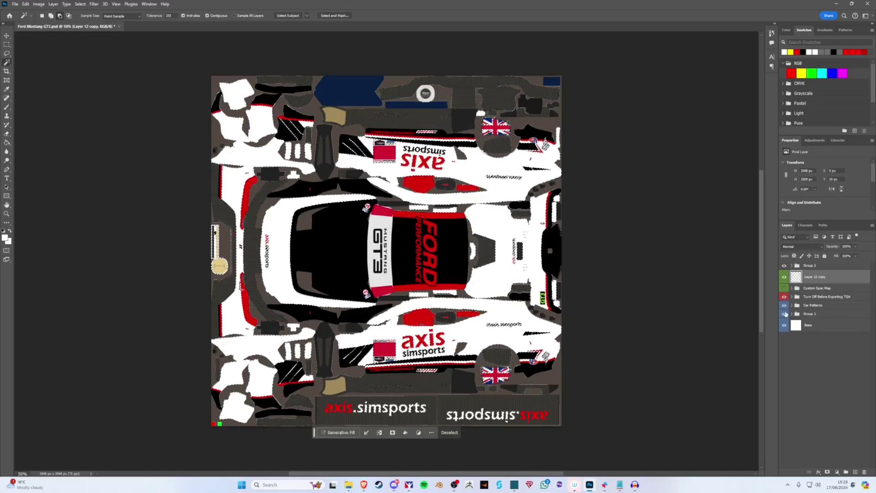
Hide the livery, Car Patterns and Turn Off Before Exporting TGA groups, then show and expand the Custom Spec Map group
click(785, 314)
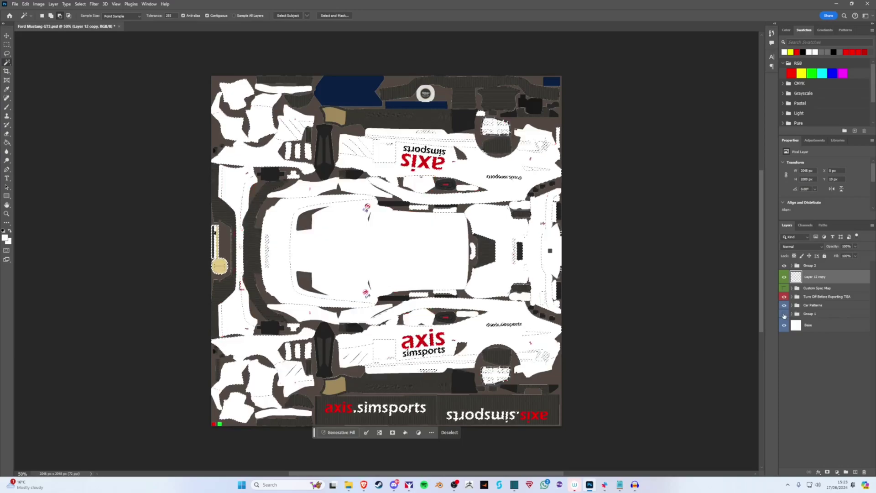
click(785, 308)
click(784, 297)
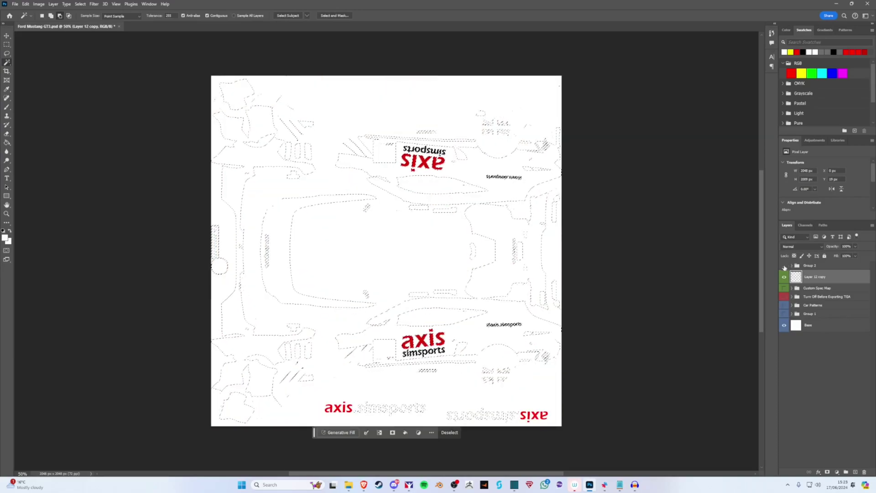
click(784, 266)
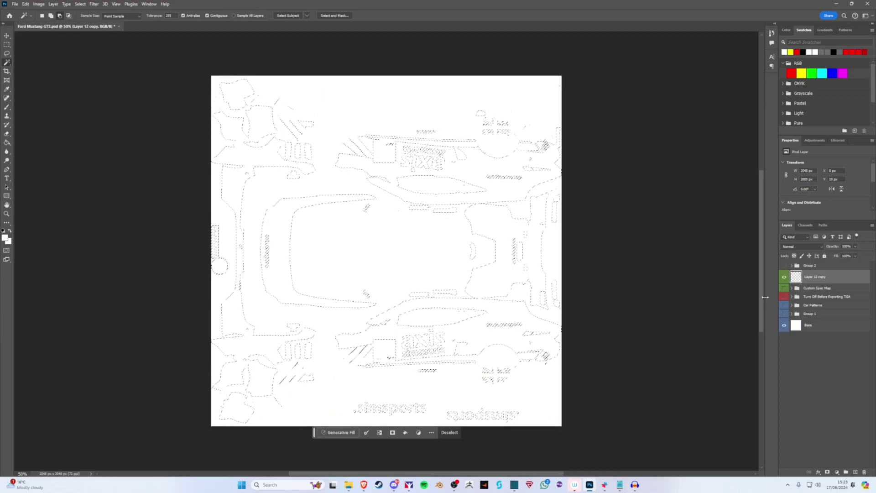
click(784, 289)
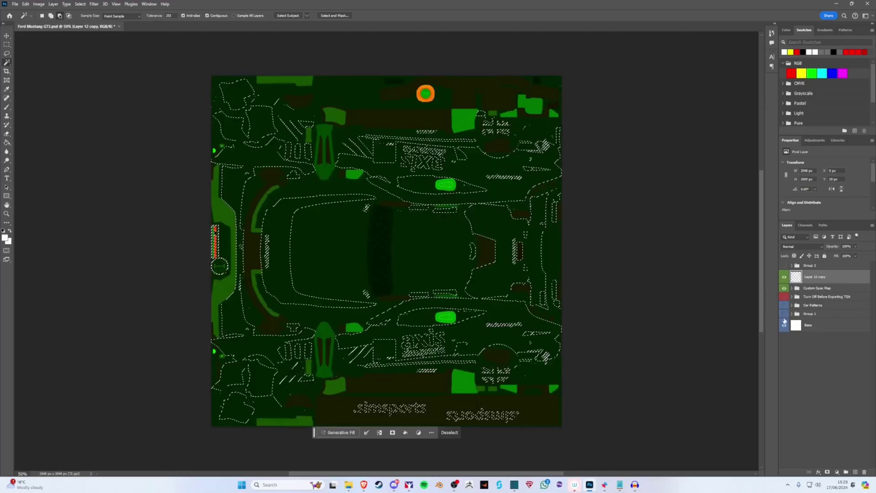
click(792, 288)
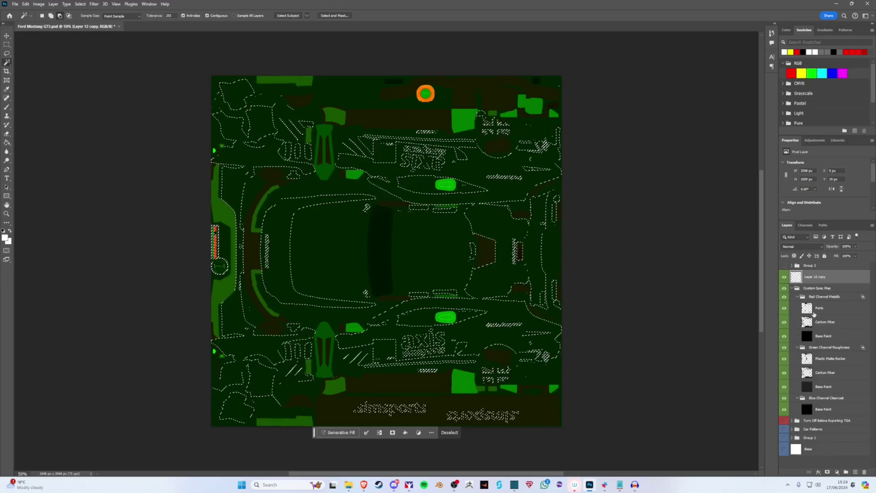
Add a new empty layer to each of the Red Channel Metallic, Green Channel Roughness and Blue Channel Clearcoat groups
click(814, 309)
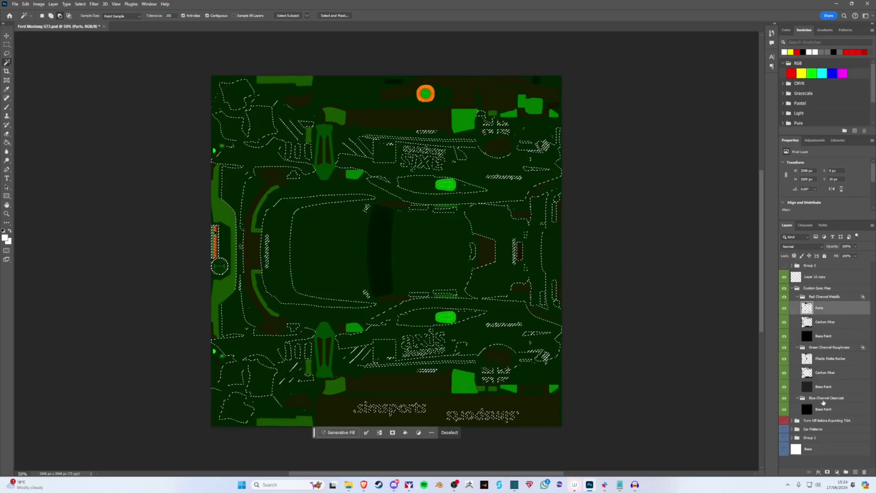
click(855, 474)
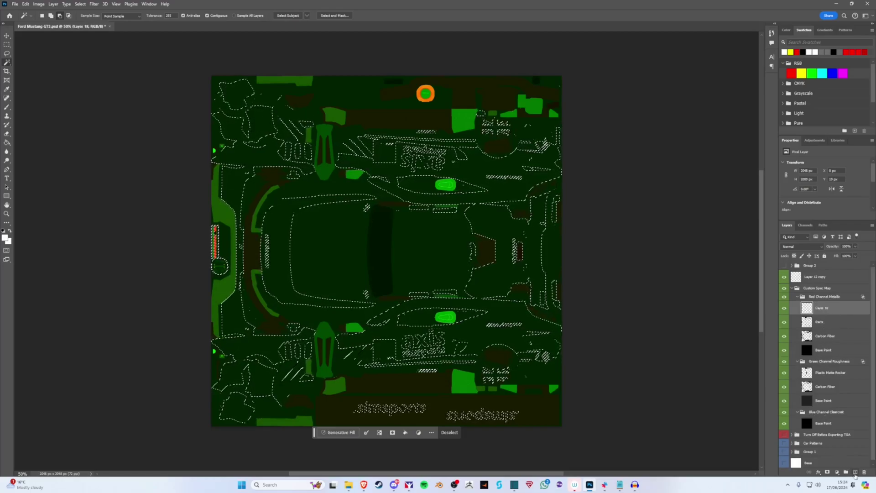
click(829, 362)
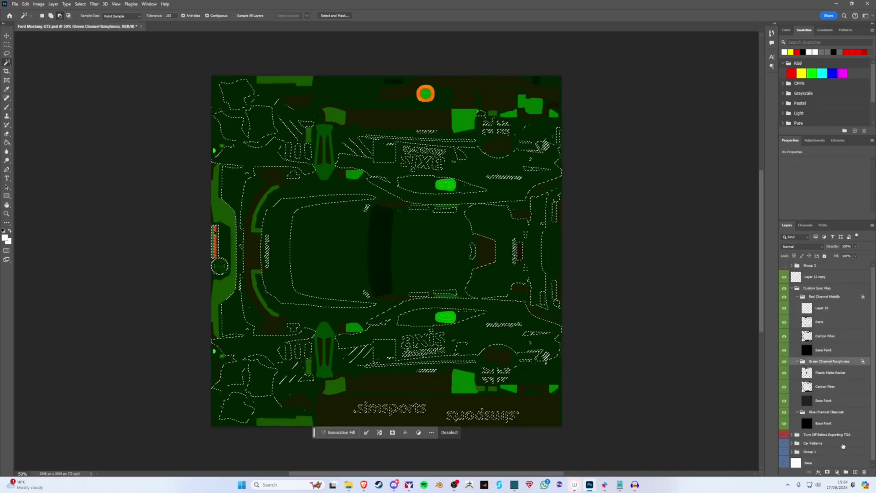
click(855, 474)
click(831, 427)
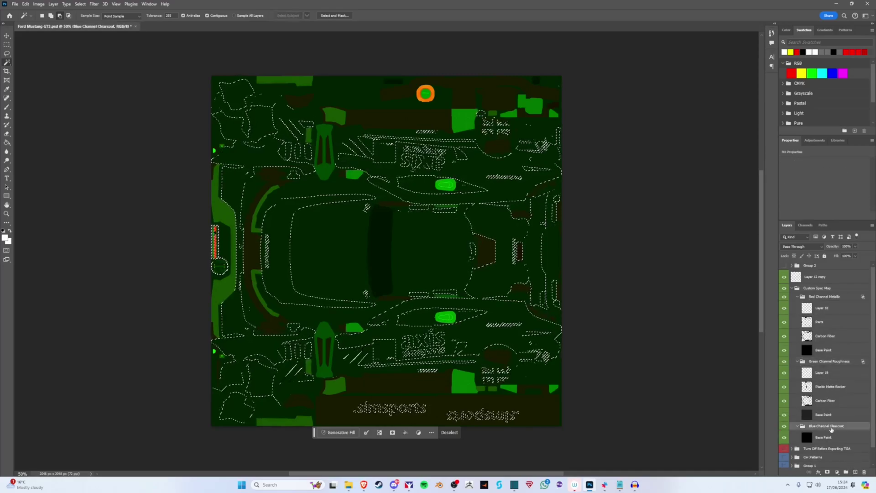
click(855, 474)
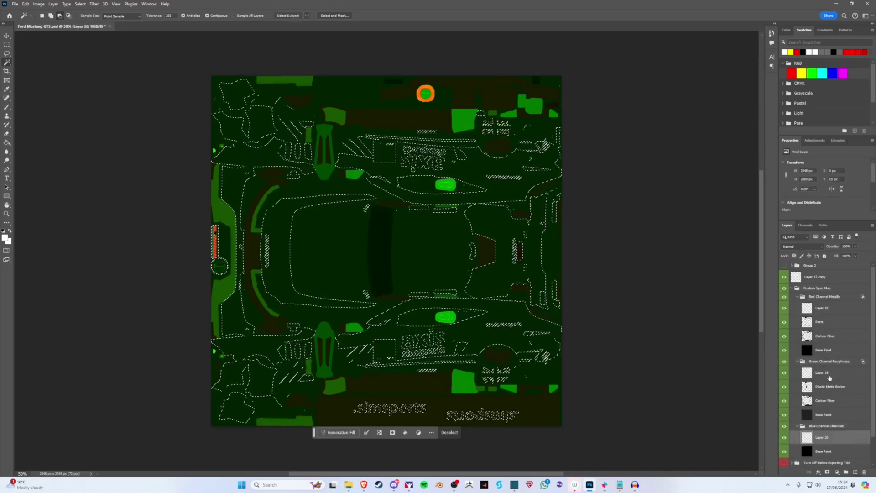
Fill the selected areas with black on the new layer in each of the three spec map channel groups, then deselect
click(830, 310)
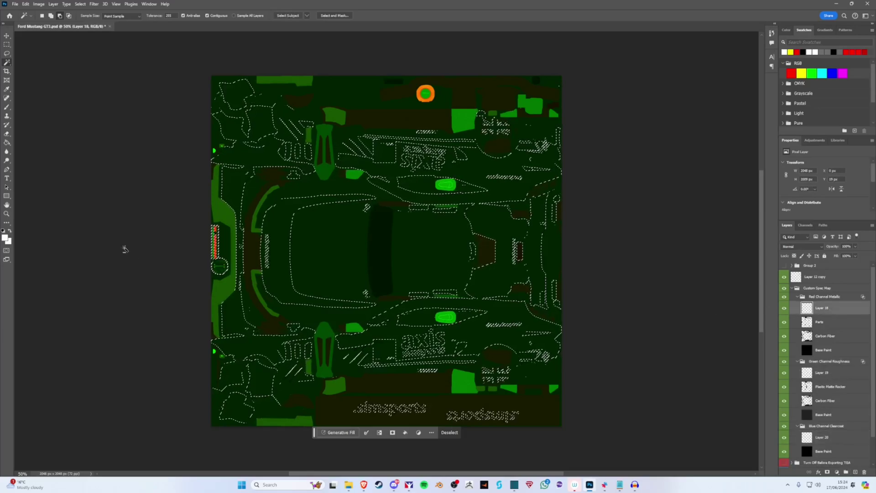
click(3, 231)
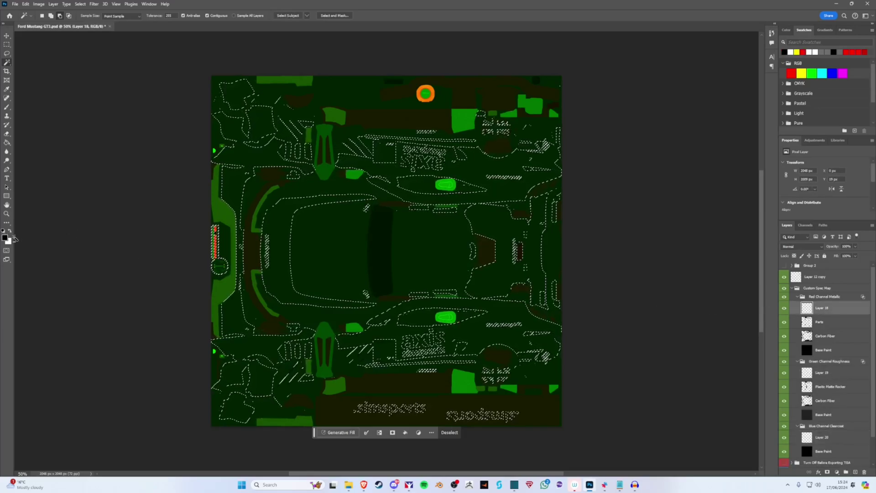
click(7, 145)
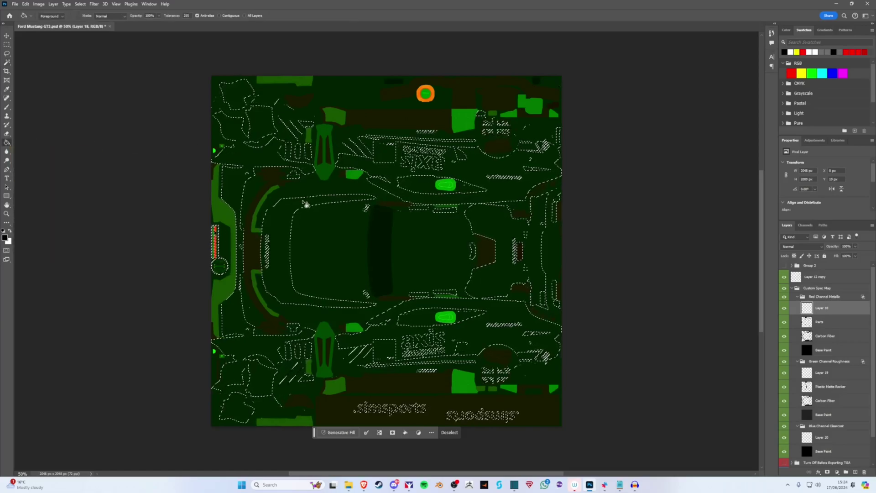
click(819, 372)
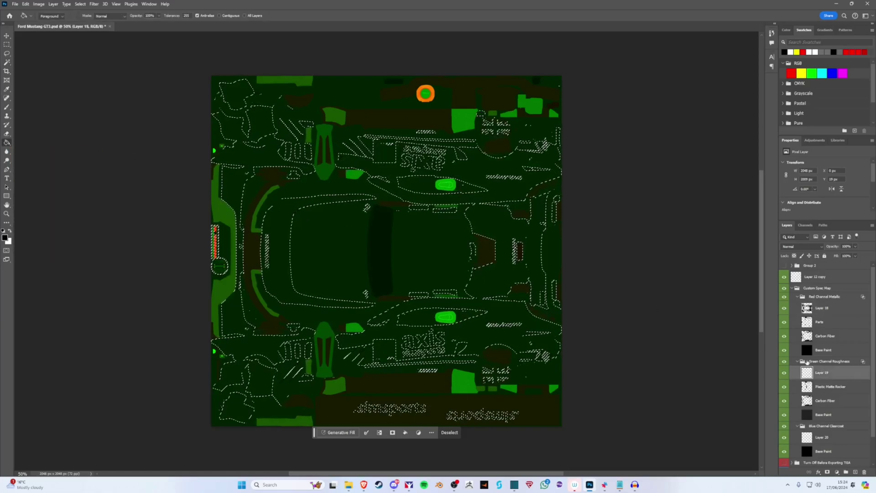
click(510, 272)
click(833, 438)
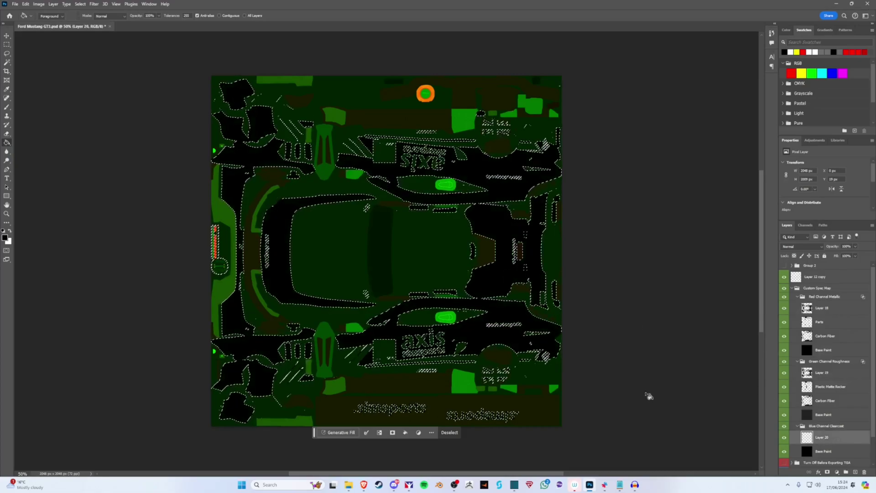
click(495, 281)
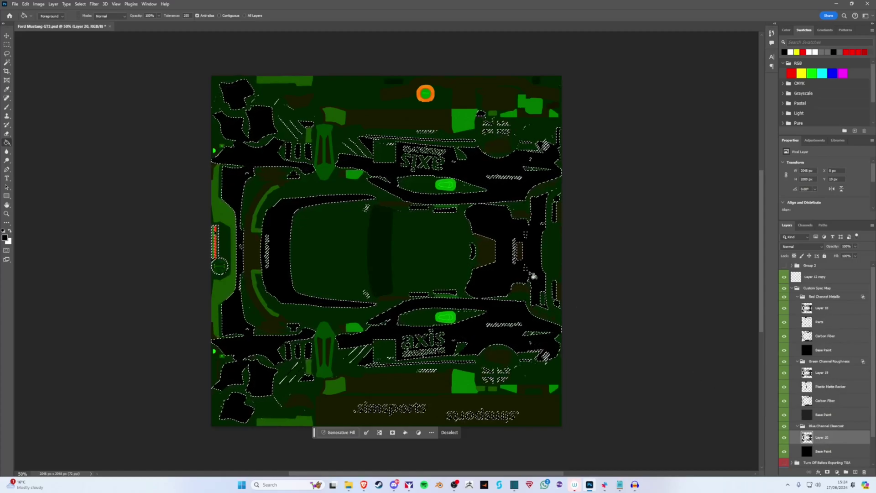
key(ctrl+d)
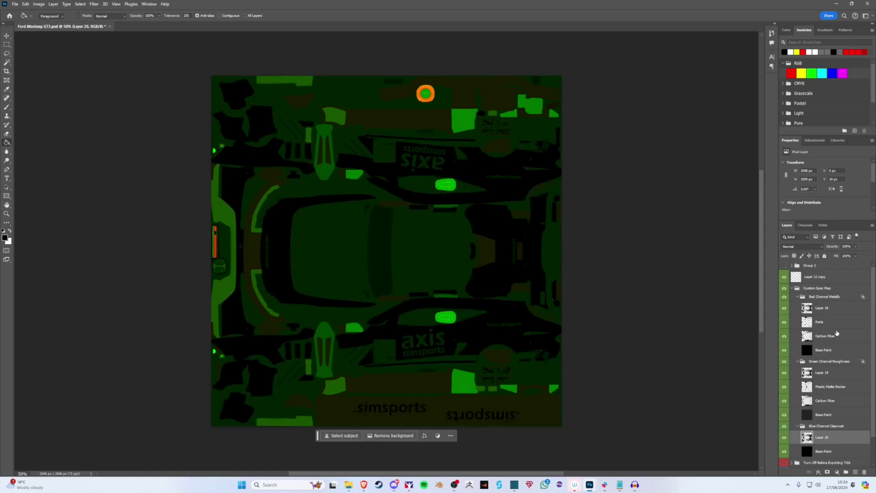
Select the filled layer in Red Channel Metallic and switch to the Gabir Motors spec map preview tool in the browser
click(834, 311)
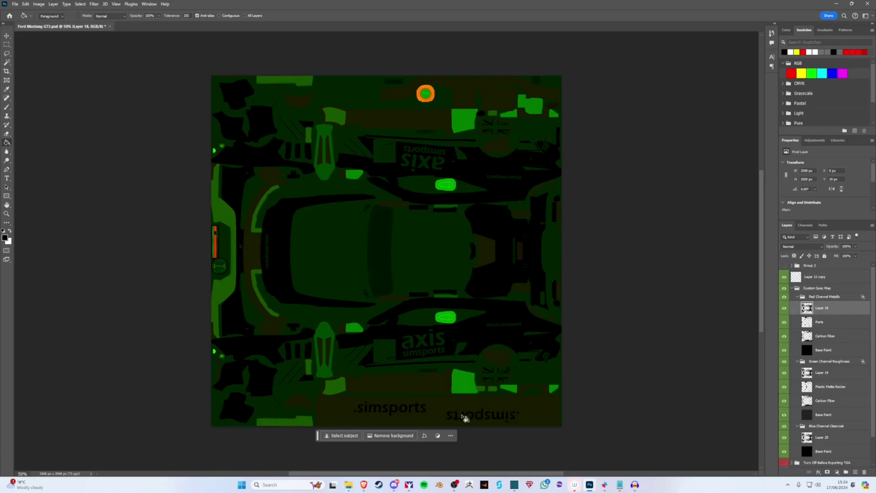
click(364, 485)
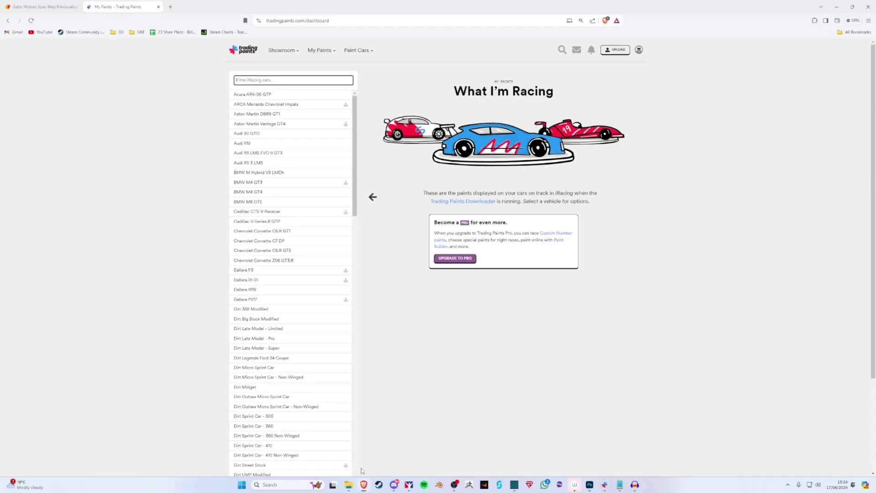
click(54, 3)
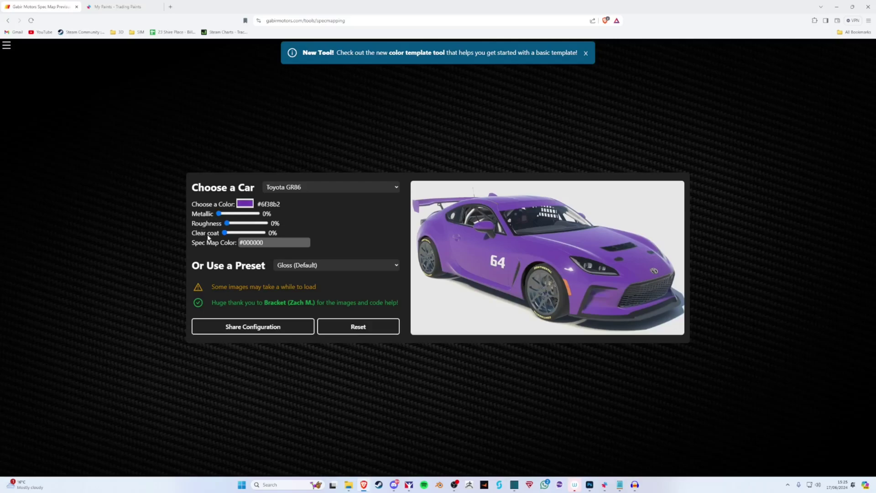
Choose the Toyota GR86 as the preview car and set its color to white, #ffffff
click(291, 188)
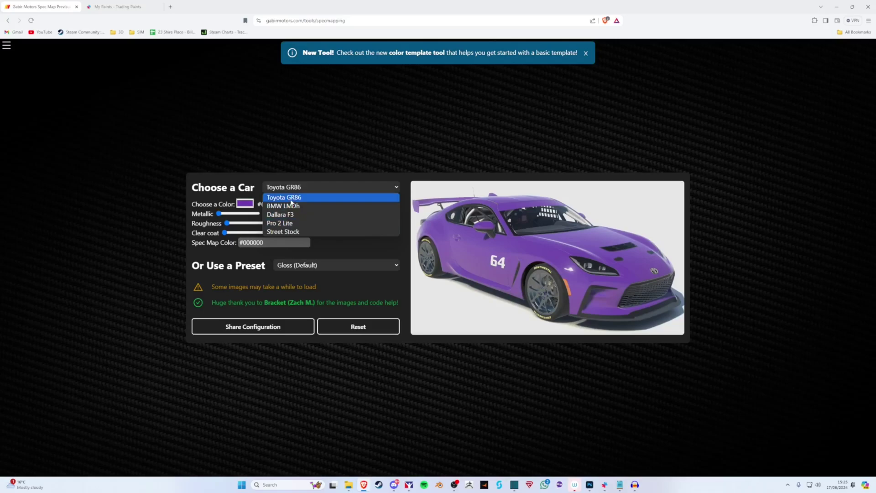
click(292, 199)
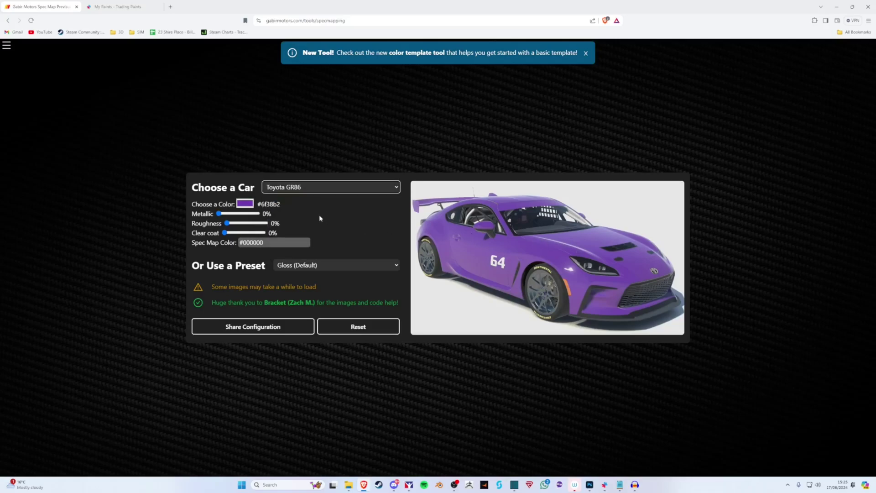
click(245, 203)
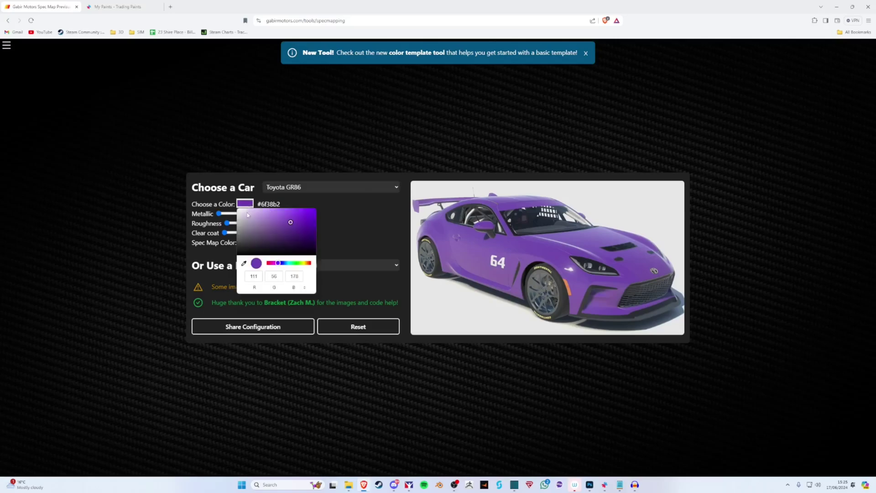
drag(249, 215, 235, 208)
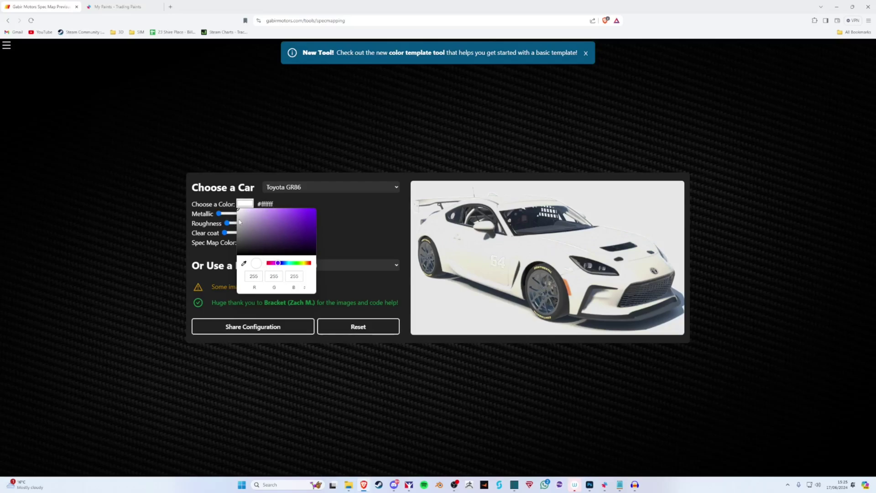
click(333, 209)
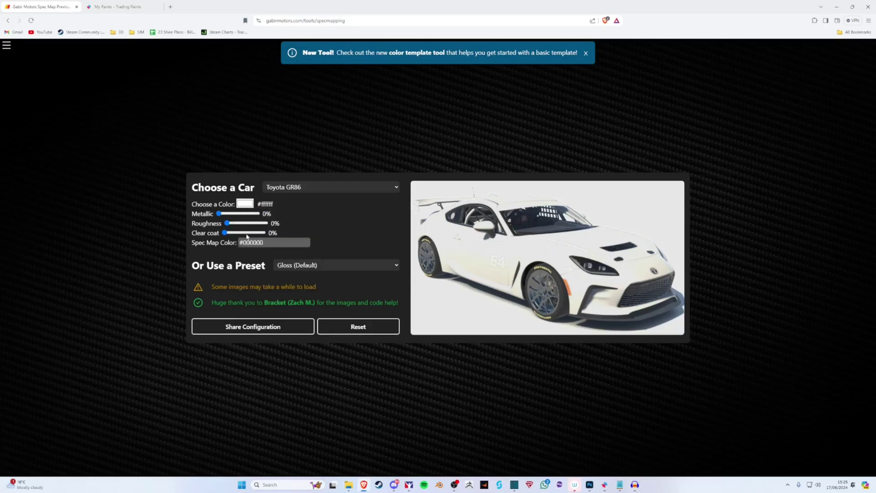
Apply the Metallic preset to the preview car and compare its channel values with the Custom Spec Map groups in Photoshop
click(294, 267)
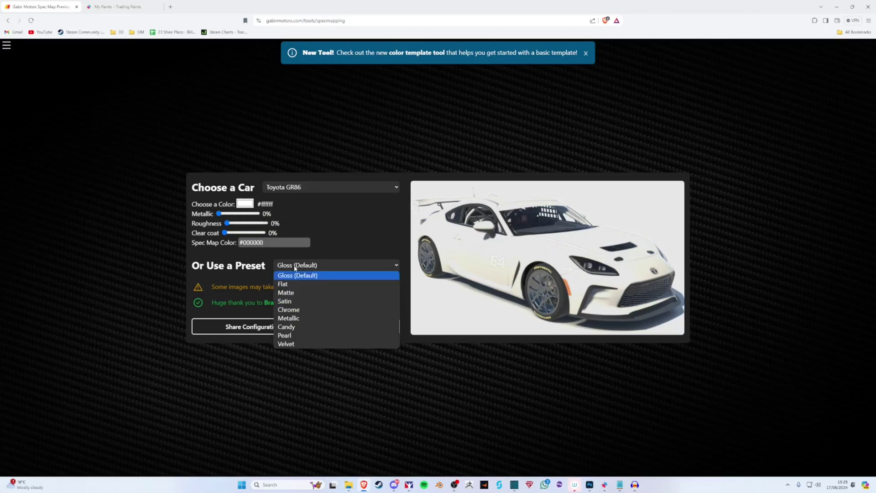
click(291, 318)
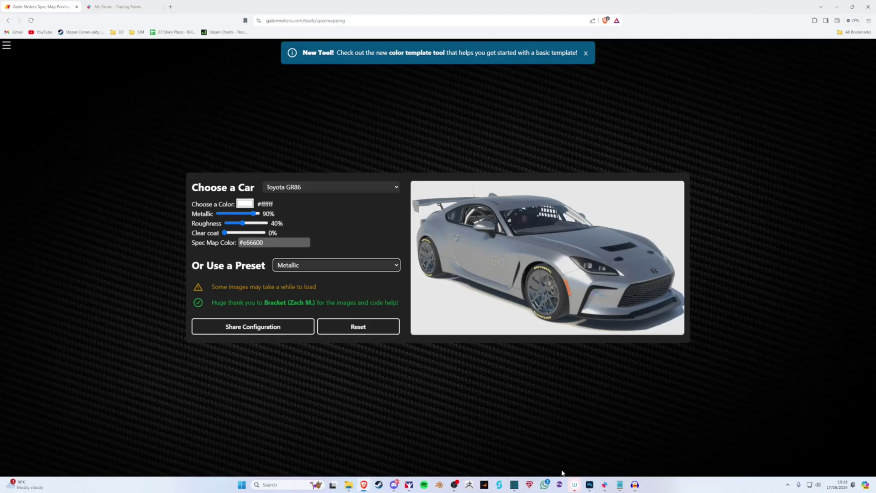
click(589, 484)
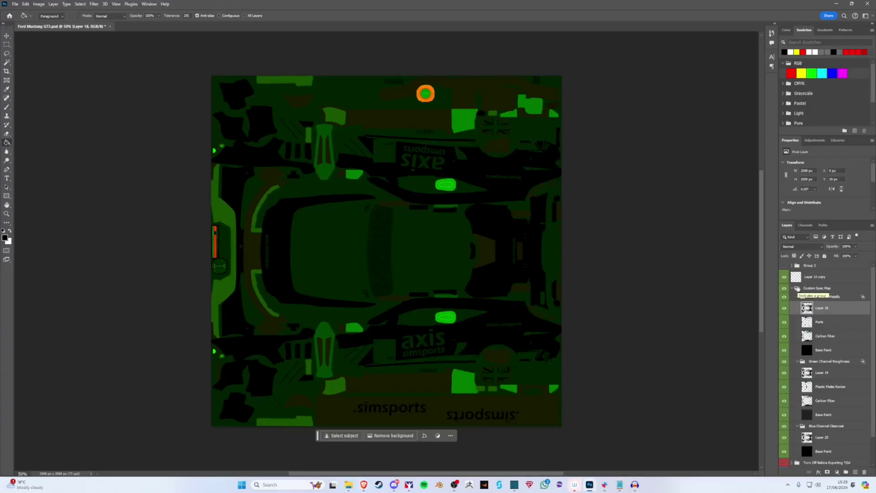
click(363, 484)
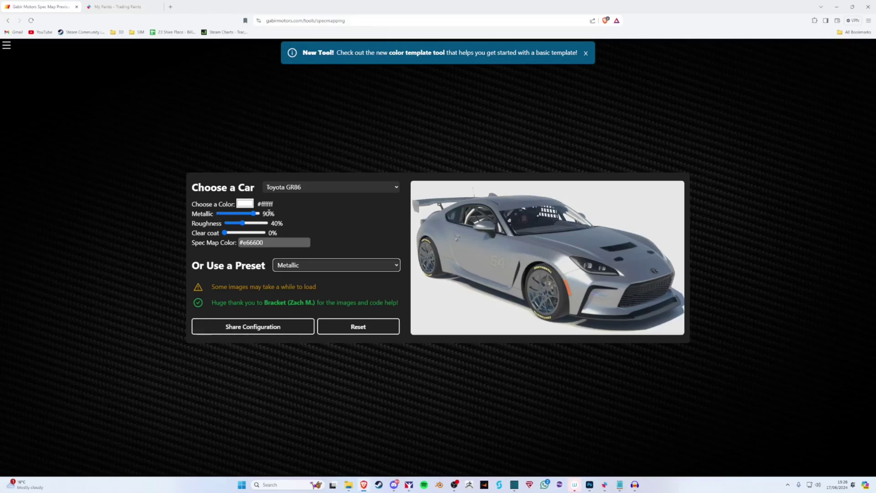
Switch to Photoshop and add a Color Overlay at 90% opacity to the filled layer in Red Channel Metallic
click(589, 485)
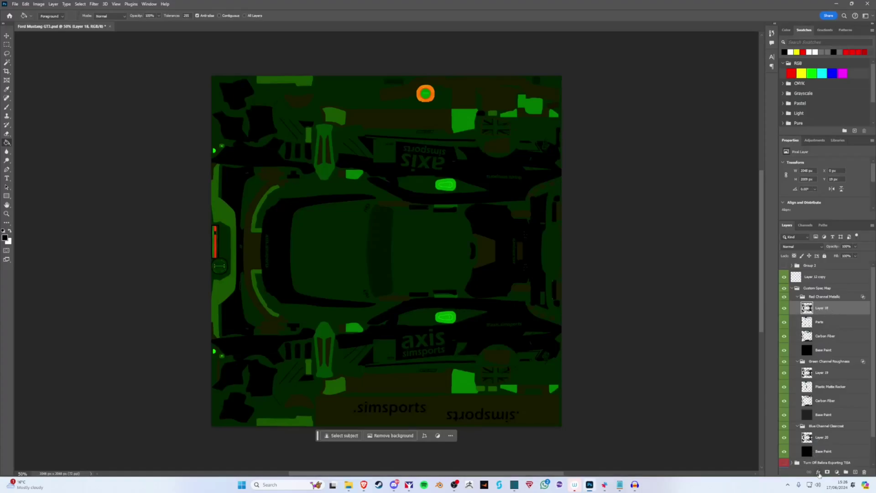
click(819, 473)
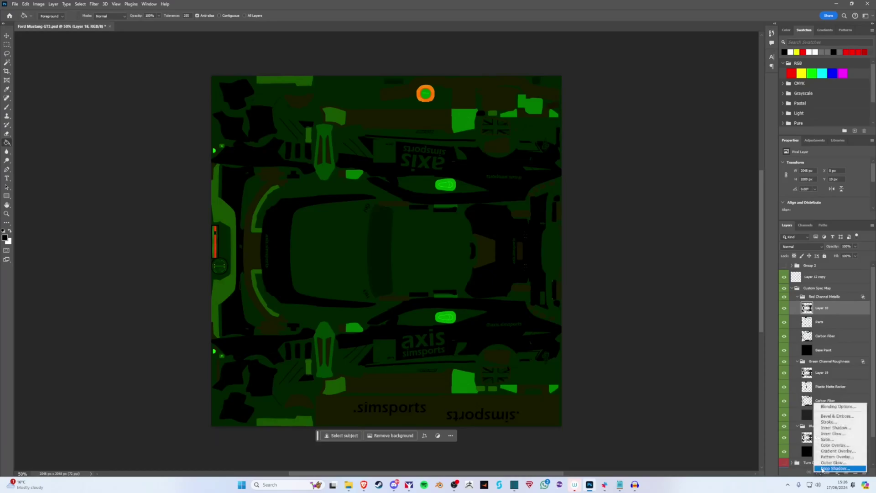
click(833, 447)
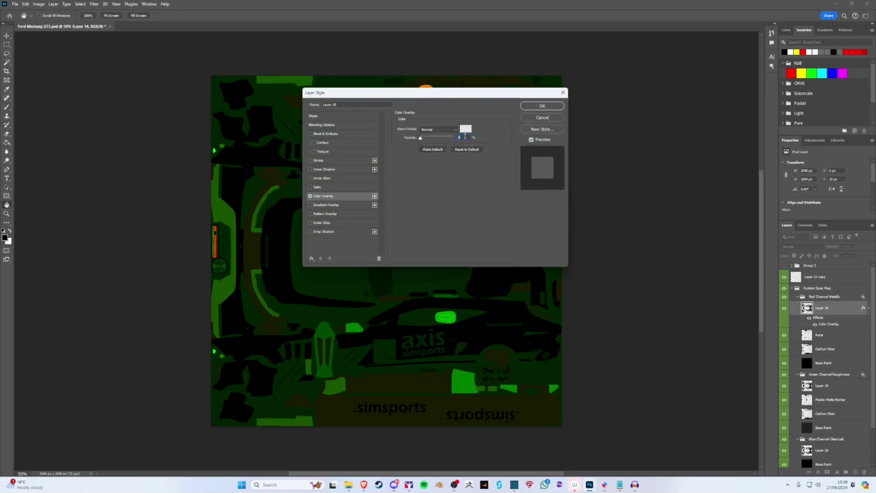
text(80)
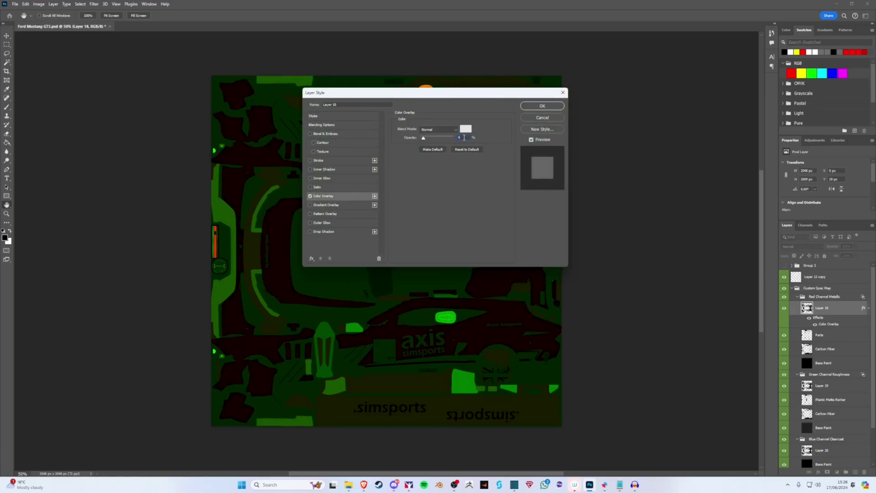
click(539, 106)
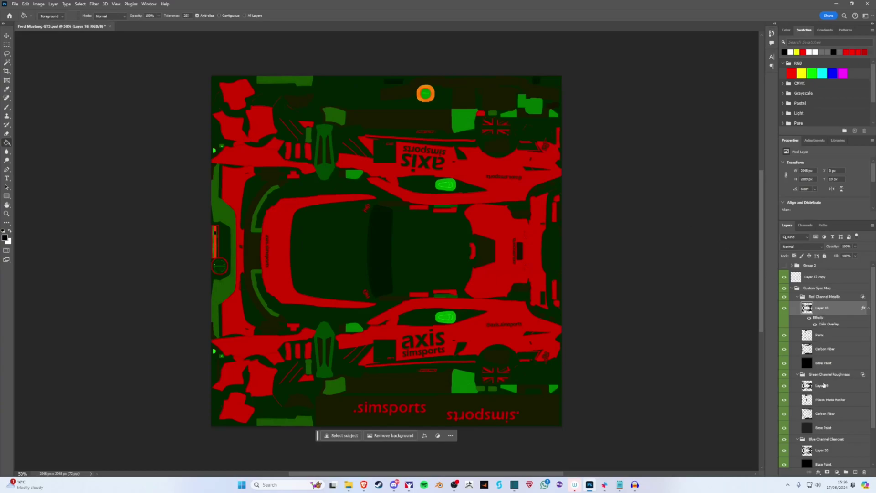
Check the Metallic preset's roughness in the browser and add a 40% opacity Color Overlay to the filled layer in Green Channel Roughness
click(364, 484)
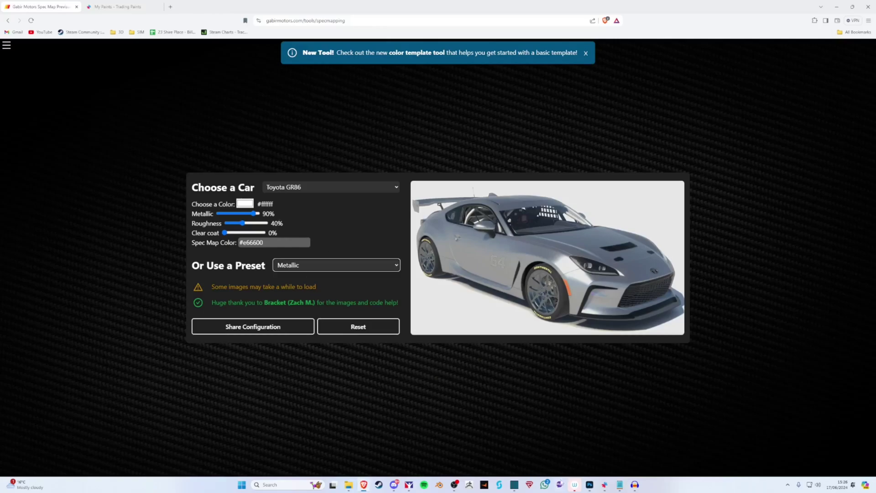
click(590, 485)
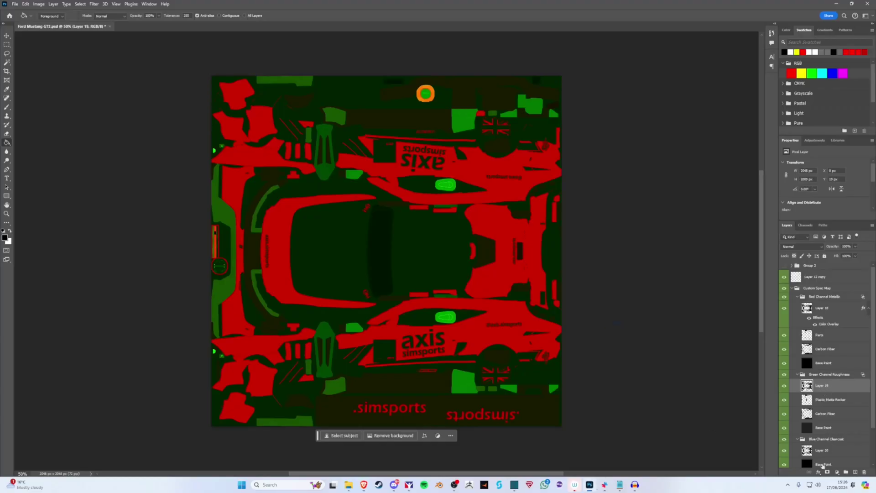
click(818, 472)
click(832, 445)
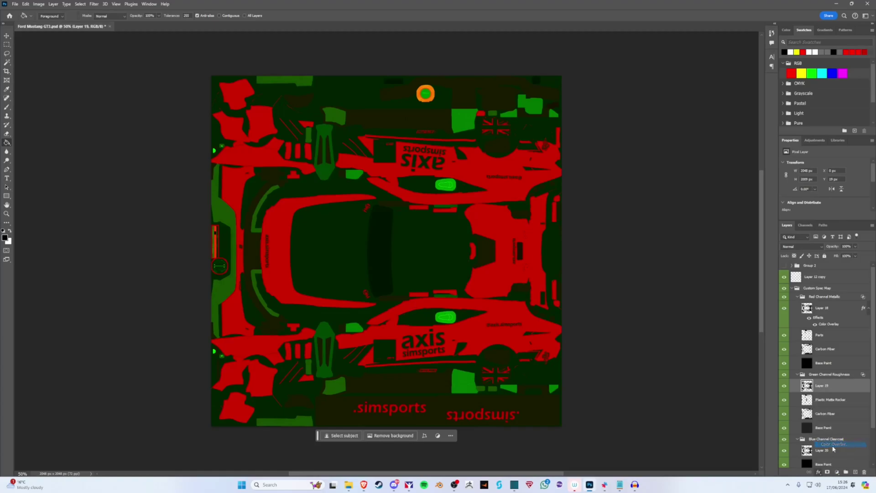
click(459, 137)
text(0)
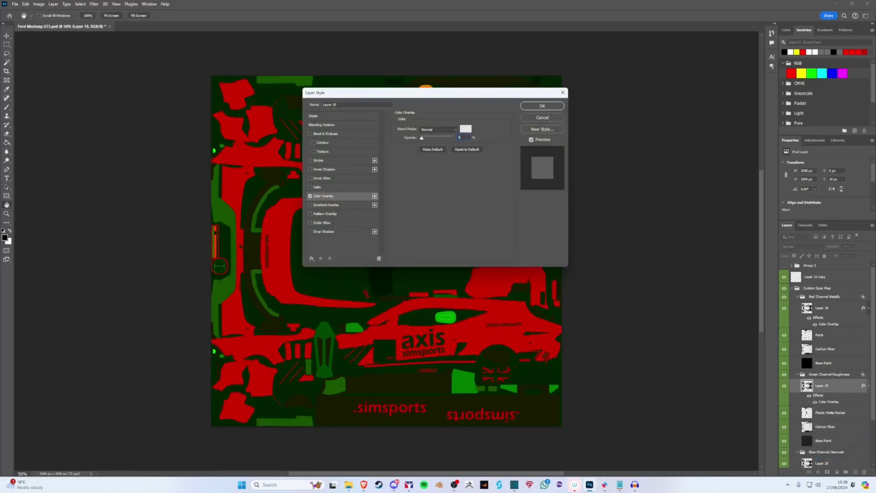
text(40)
click(543, 107)
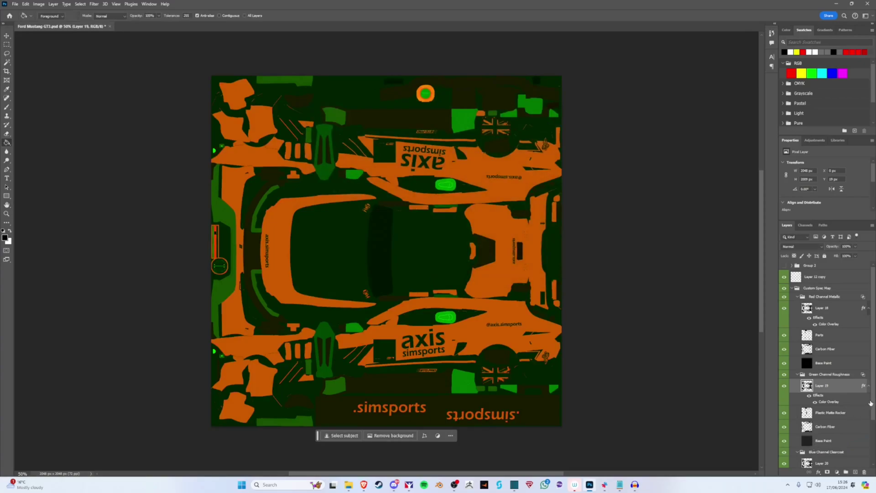
Add a Color Overlay at 0% opacity to the filled layer in the Blue Channel Clearcoat group
drag(869, 404, 870, 439)
click(834, 421)
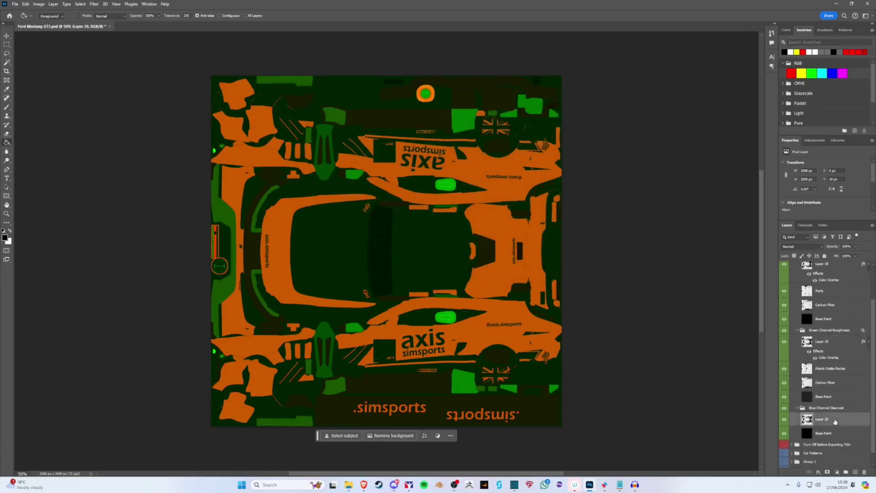
click(820, 472)
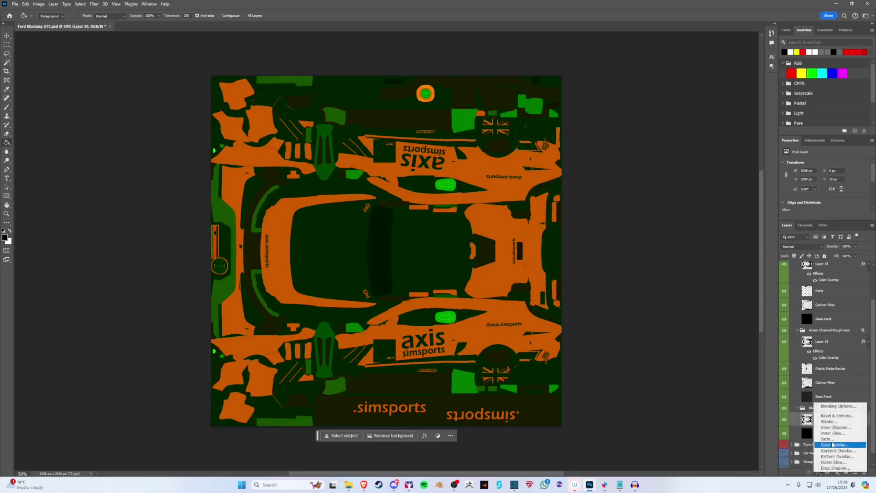
click(831, 445)
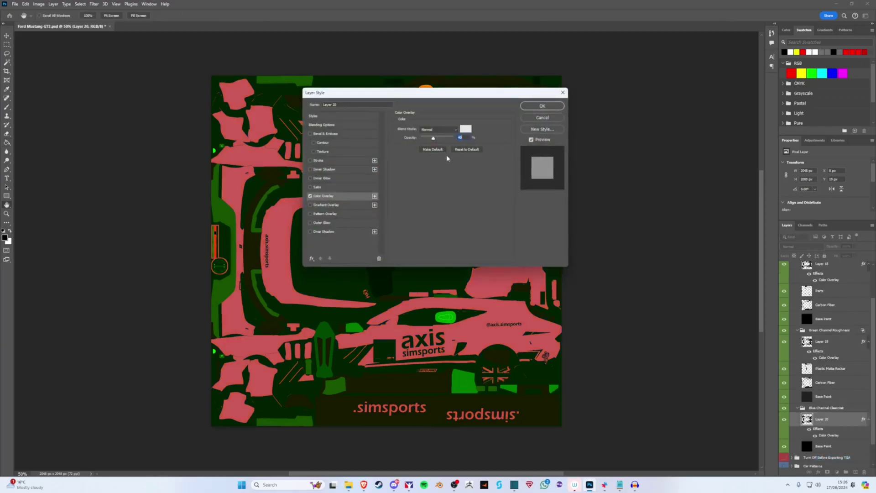
text(0)
click(532, 108)
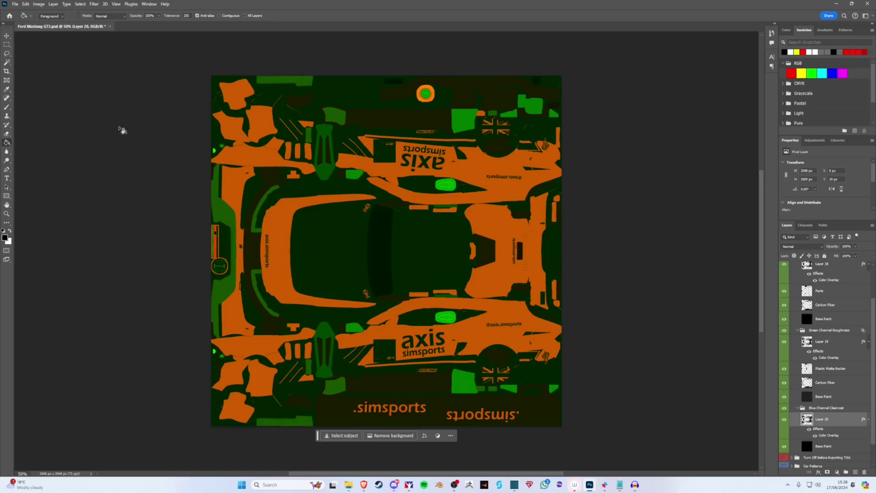
Start saving a copy of the spec map in Documents > iRacing > paint > fordmustanggt3 with Targa as the file format
click(15, 4)
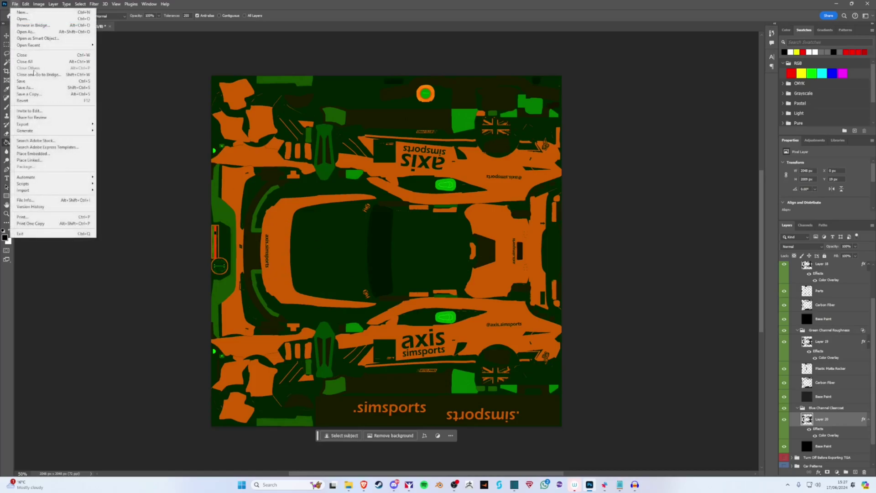
click(38, 94)
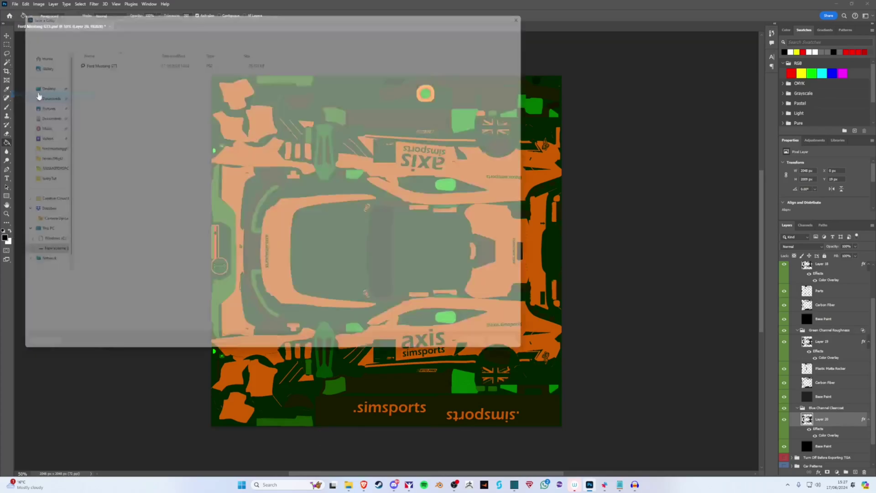
click(35, 146)
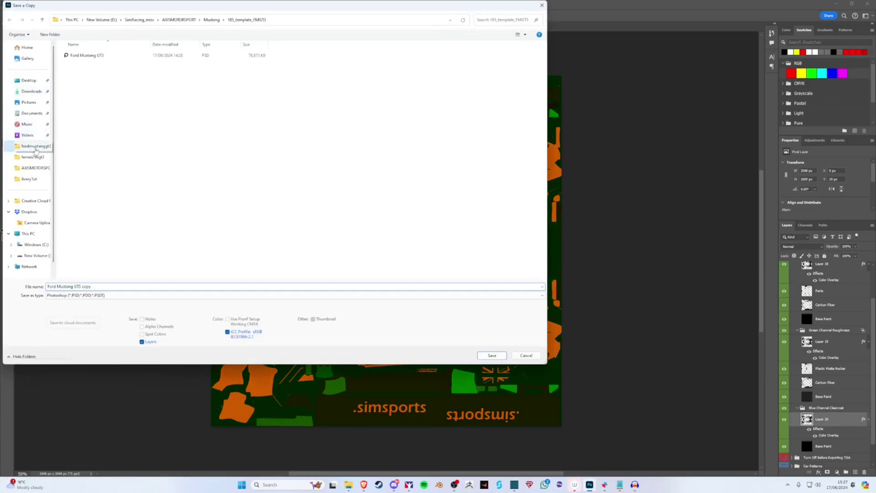
click(120, 20)
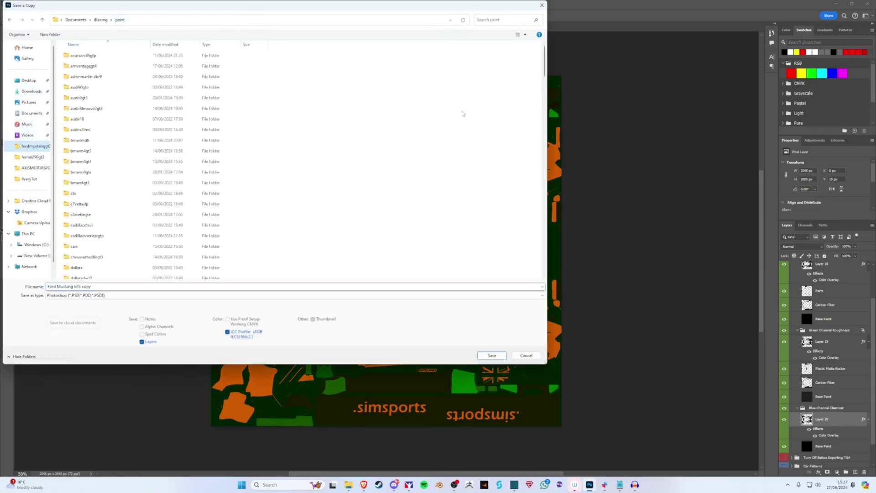
scroll(543, 78, down, 3)
drag(543, 80, 537, 107)
scroll(368, 153, down, 4)
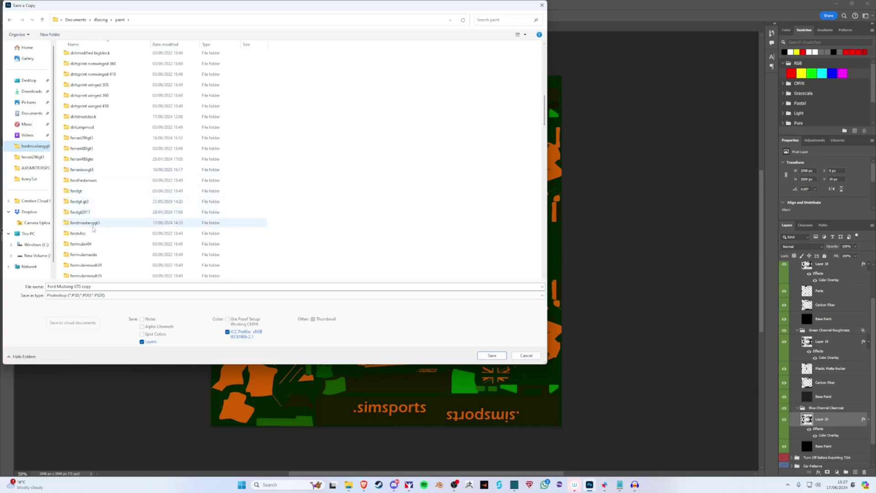
double_click(94, 228)
click(81, 295)
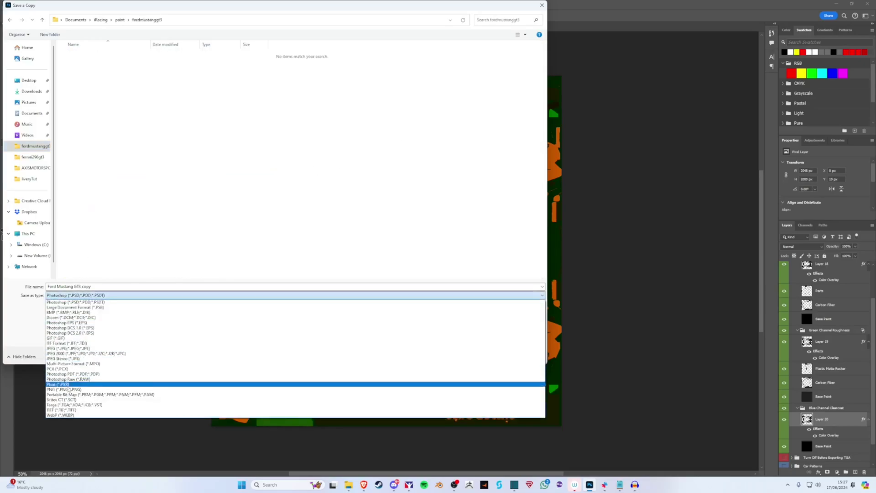
click(73, 404)
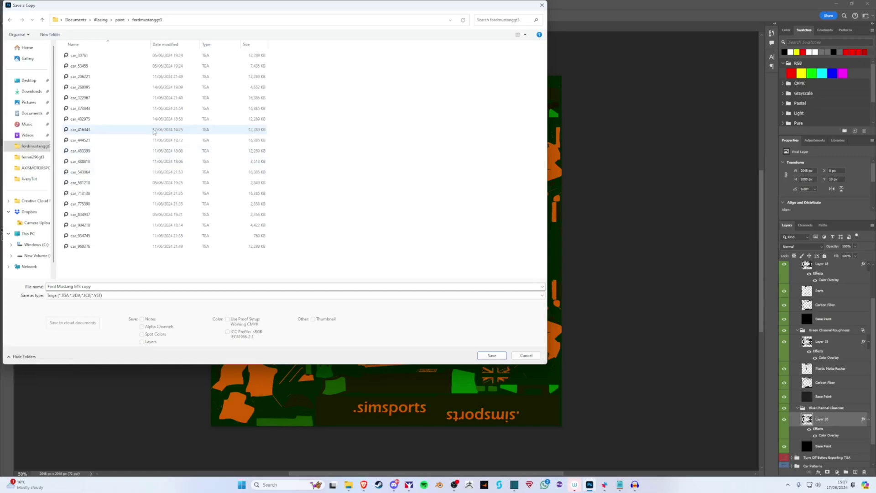
Name the copy car_spec_ followed by the iRacing customer number, and save it as a 24 bits/pixel Targa
click(154, 131)
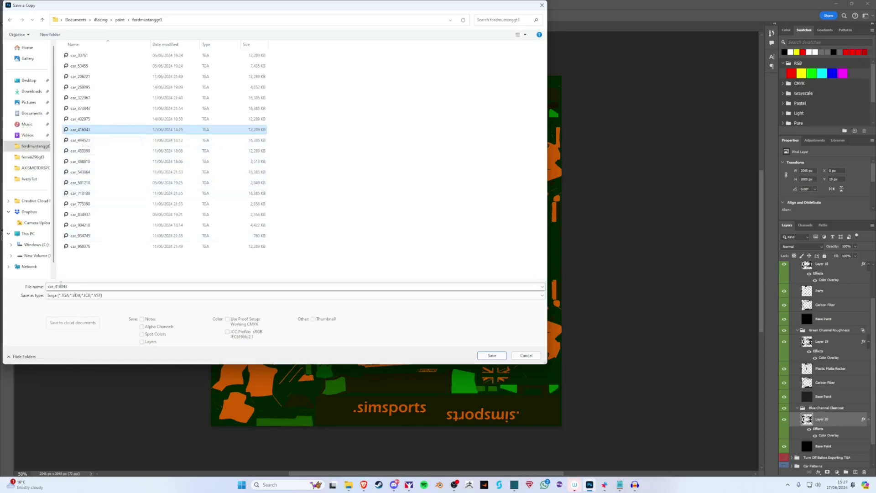
double_click(55, 286)
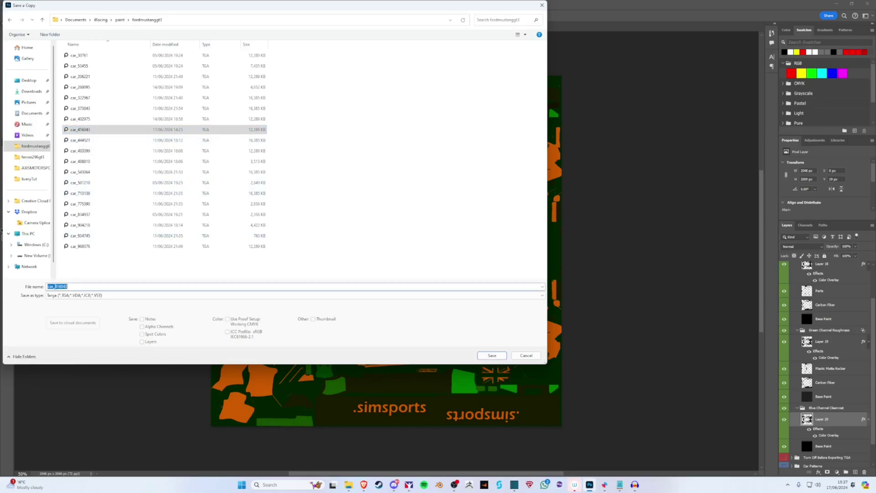
click(56, 287)
text(spec_)
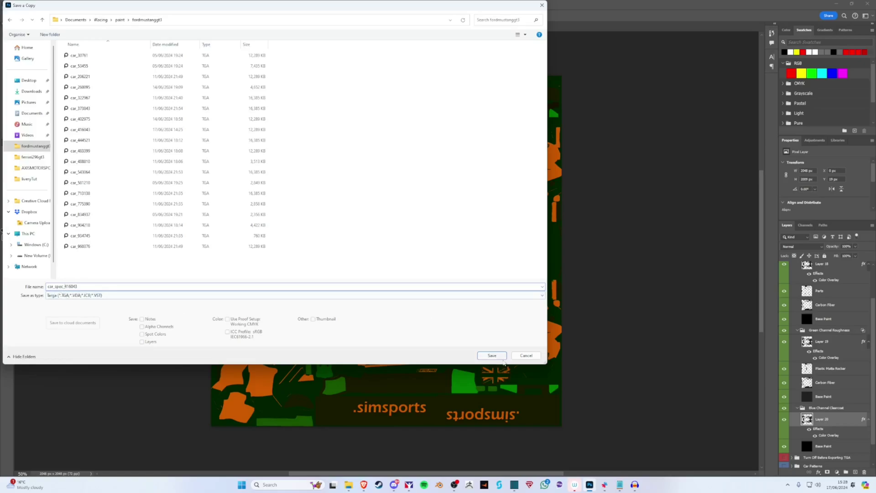
click(496, 357)
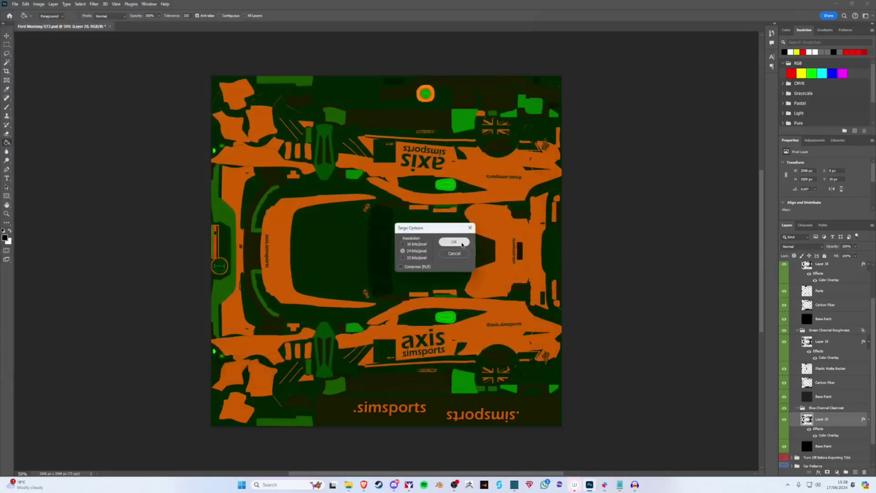
click(452, 240)
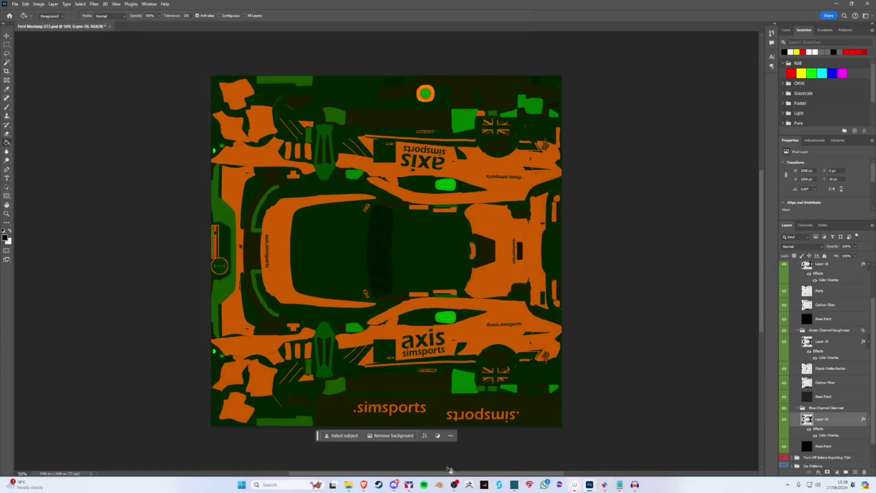
Switch to the iRacing Paint Shop, reload the Ford Mustang GT3's custom paint, and inspect the metallic finish from several angles
click(410, 485)
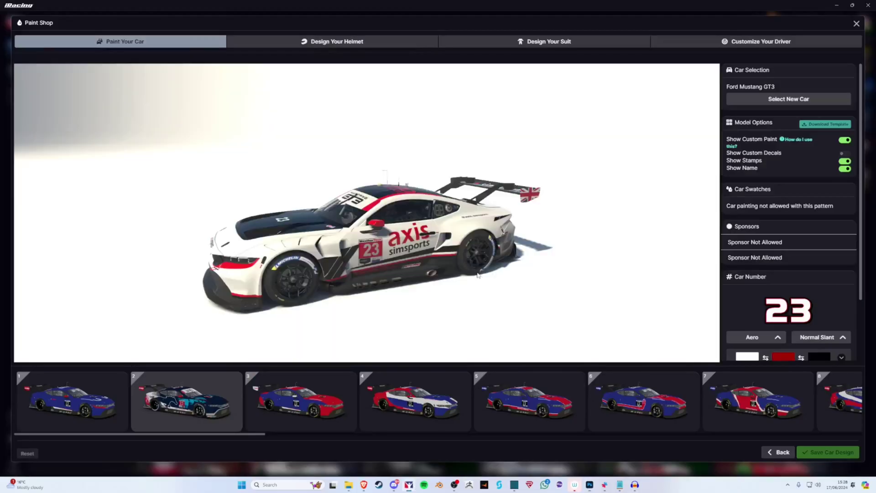
drag(479, 277, 469, 269)
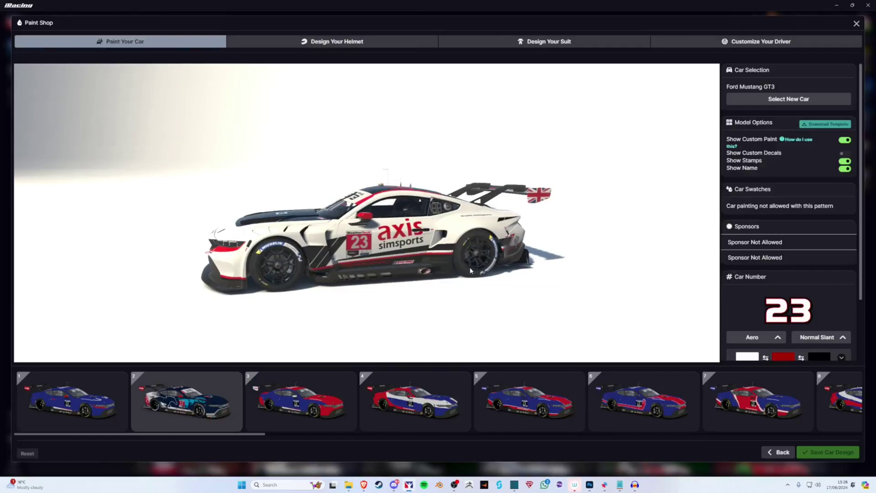
click(844, 140)
click(845, 141)
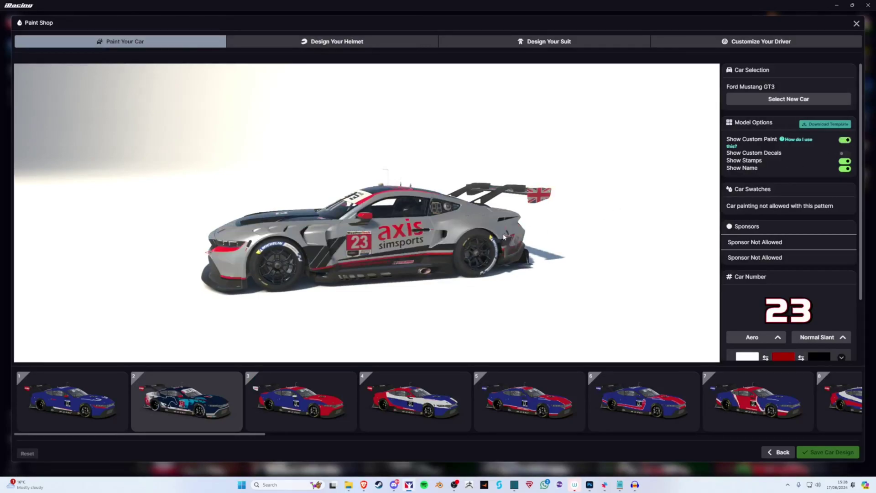
drag(507, 236, 539, 238)
mouse_move(550, 239)
mouse_down()
mouse_move(635, 256)
mouse_move(564, 235)
mouse_move(449, 241)
mouse_move(524, 241)
mouse_up()
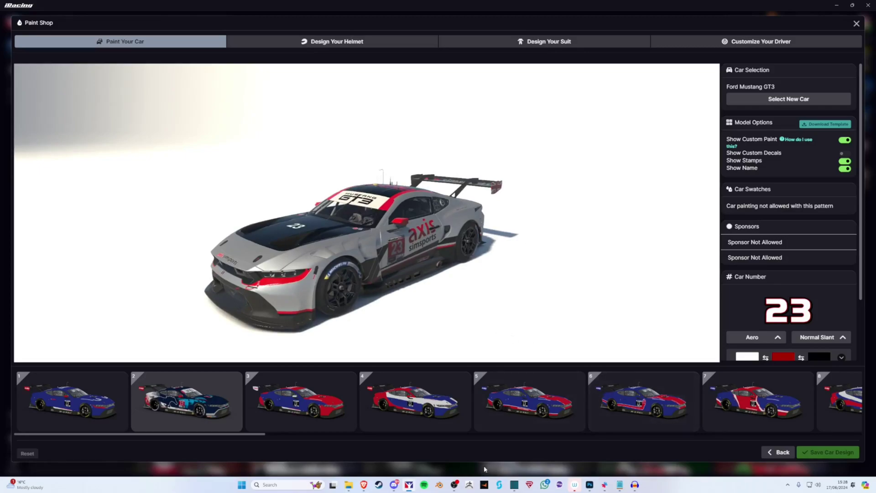
drag(457, 312, 395, 275)
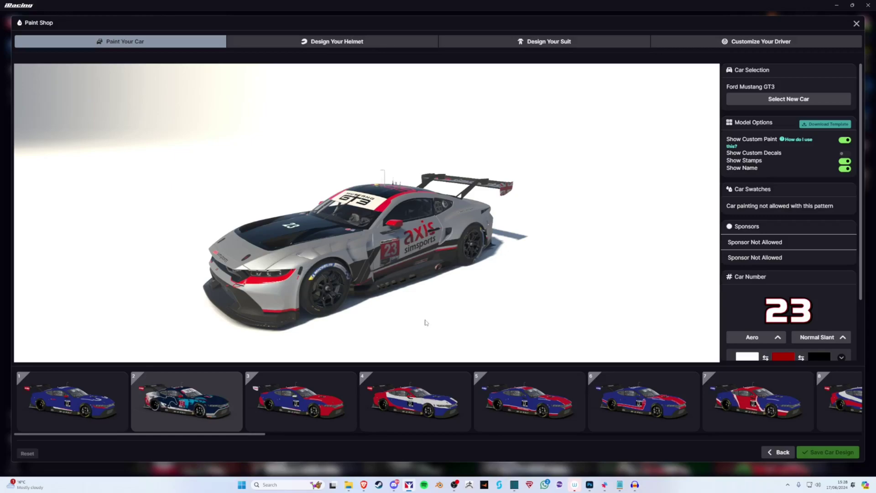
Switch to Trading Paints in the browser and open the Ford Mustang GT3 page from the car list
click(363, 484)
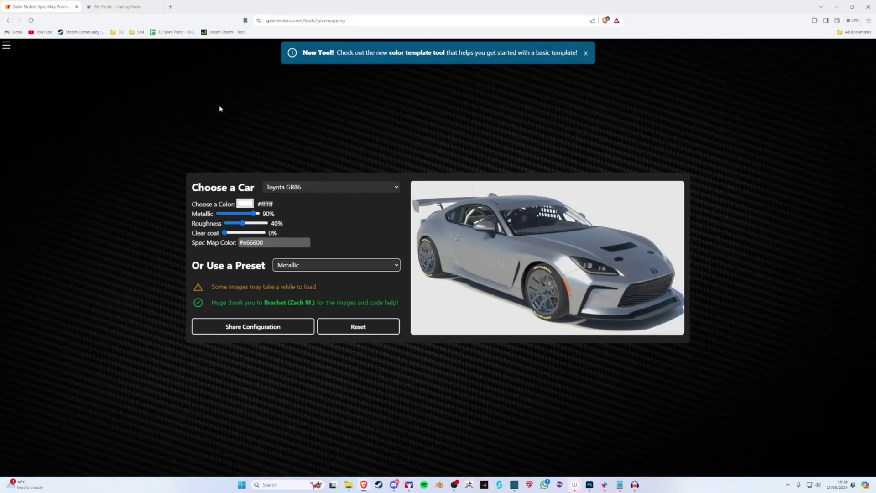
click(118, 6)
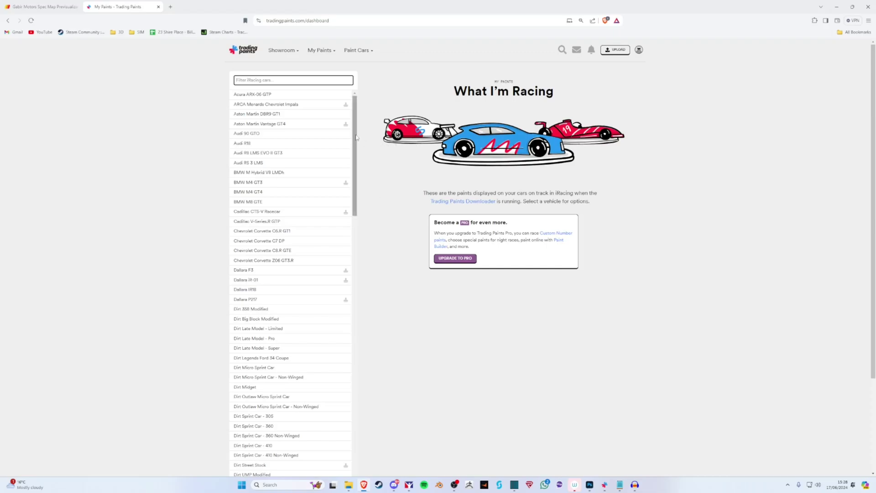
scroll(355, 144, down, 1)
drag(355, 144, 349, 212)
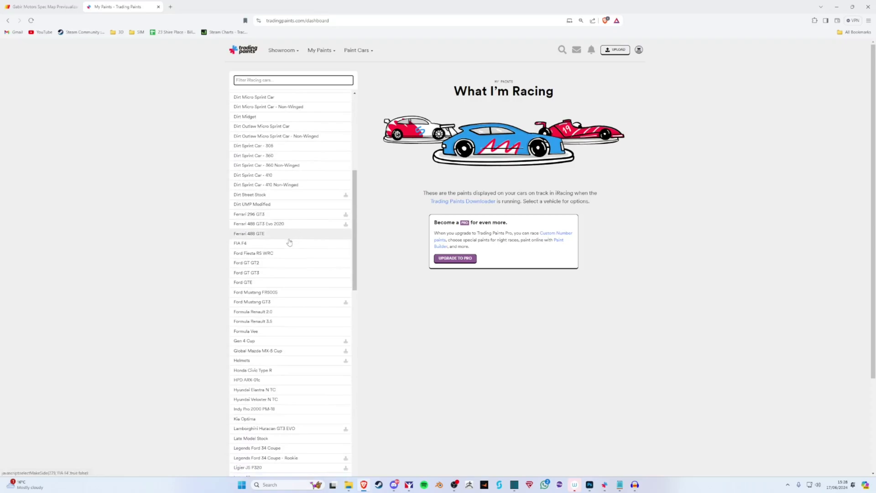
click(262, 301)
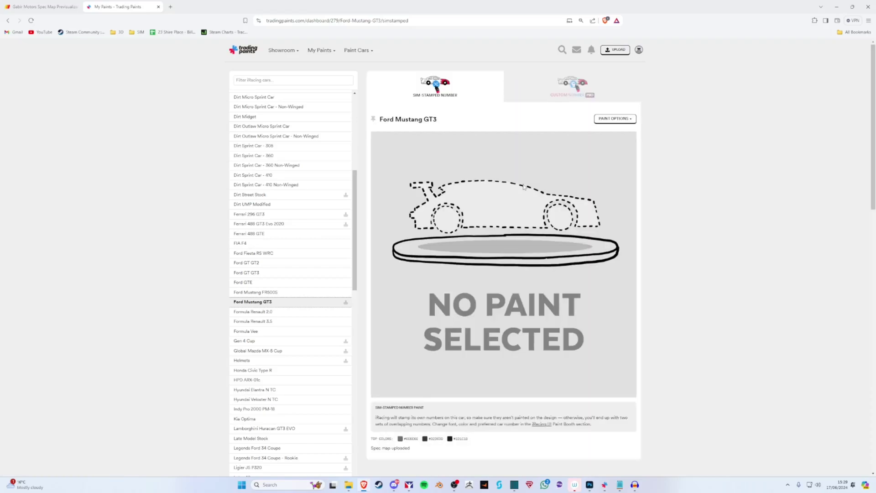
Upload the car_ Targa file named with the customer number from the fordmustanggt3 folder as the Ford Mustang GT3's new sim-stamped paint
click(619, 119)
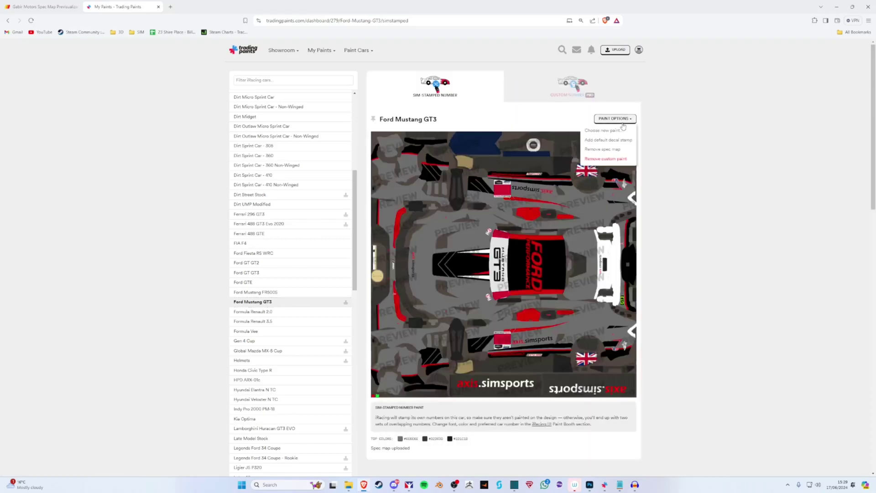
click(602, 130)
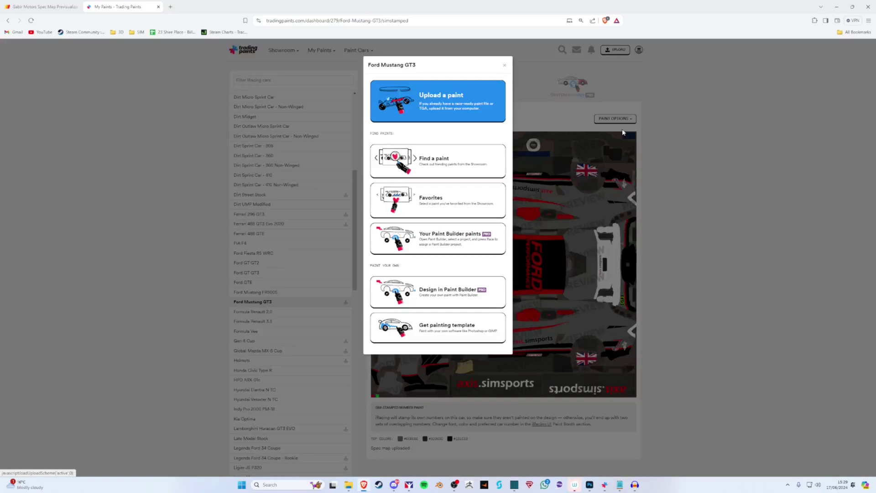
click(455, 104)
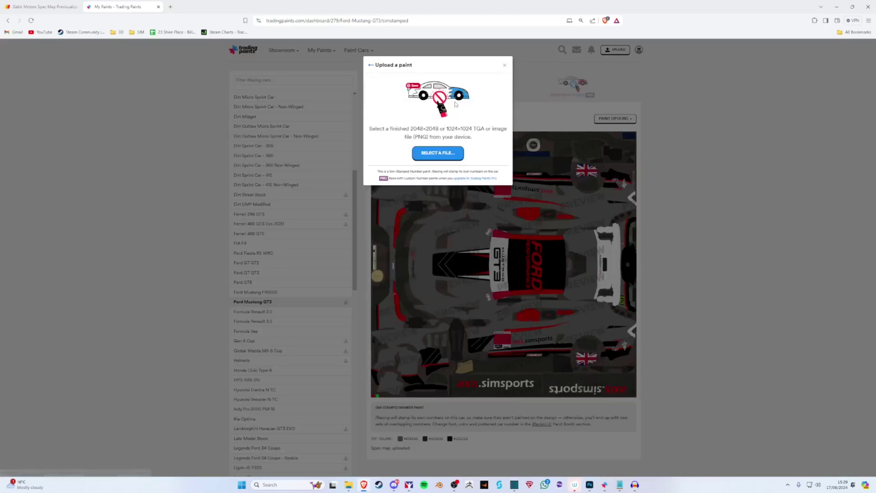
click(444, 153)
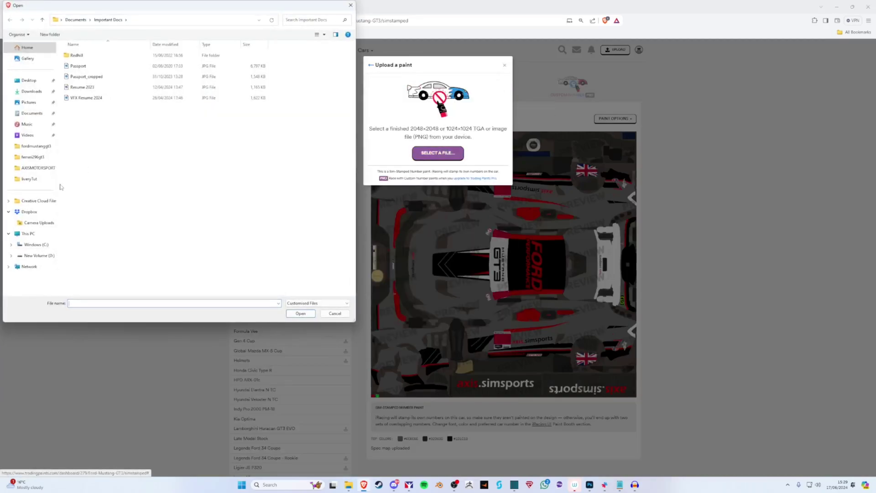
click(36, 146)
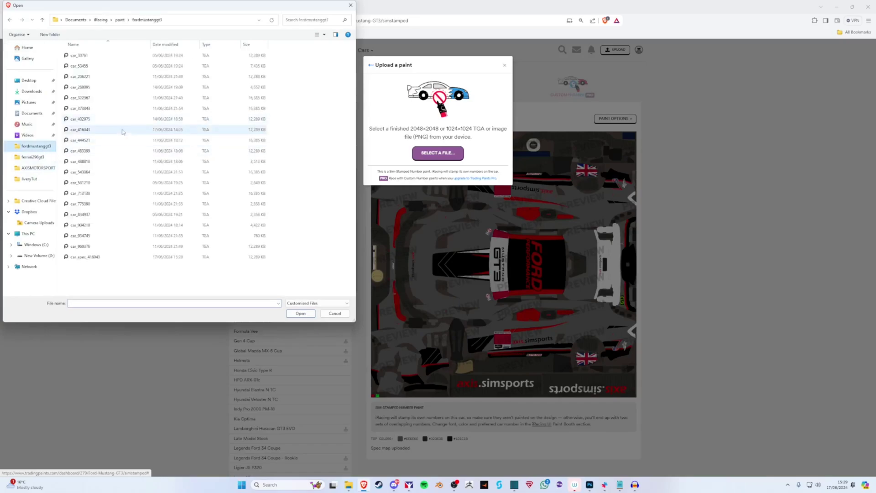
click(121, 133)
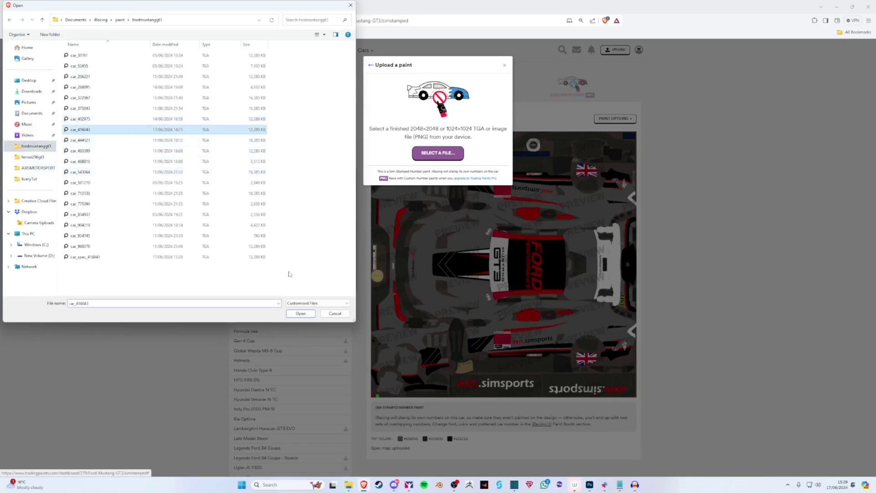
click(301, 313)
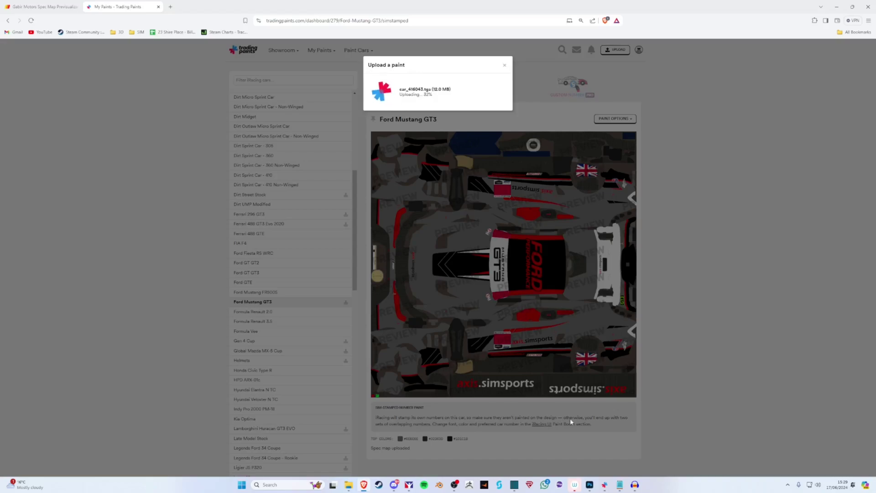
Switch to the iRacing Paint Shop and view the side of the Ford Mustang GT3
click(409, 485)
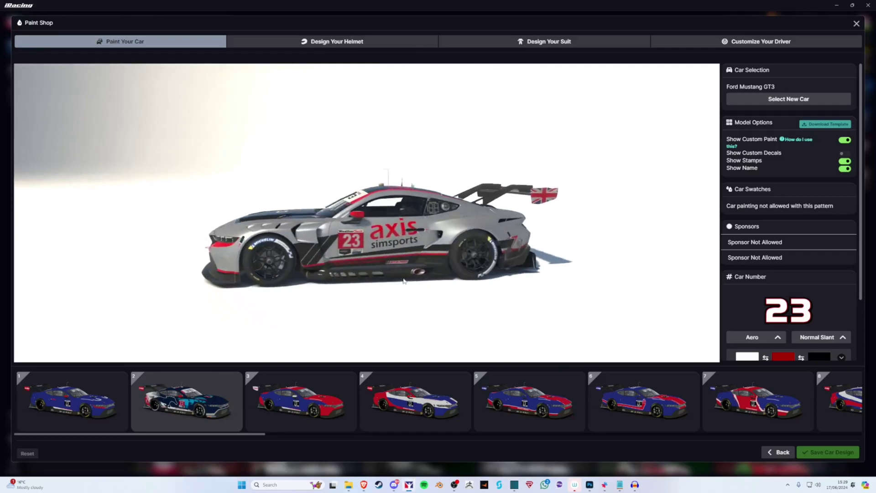
mouse_move(404, 281)
mouse_down()
mouse_move(424, 281)
mouse_move(395, 278)
mouse_up()
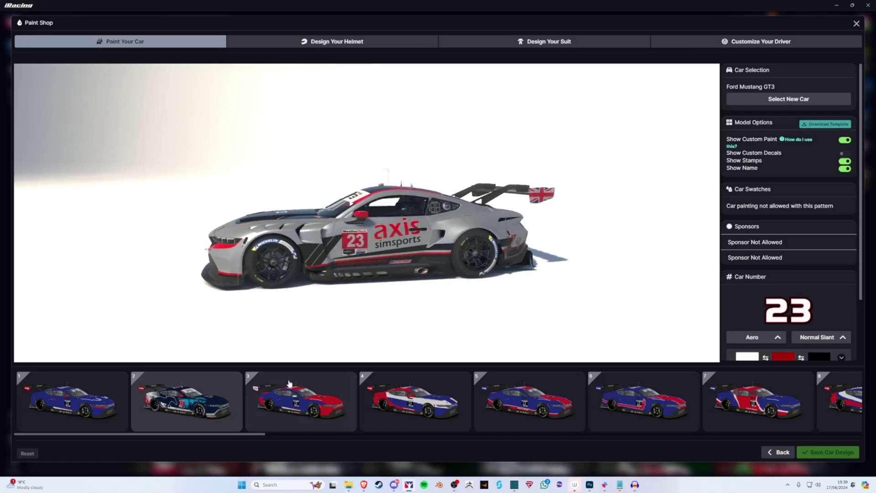
Apply pattern 3 to the Mustang and examine its tyres alongside the sponsor, car number and wheel settings
click(295, 399)
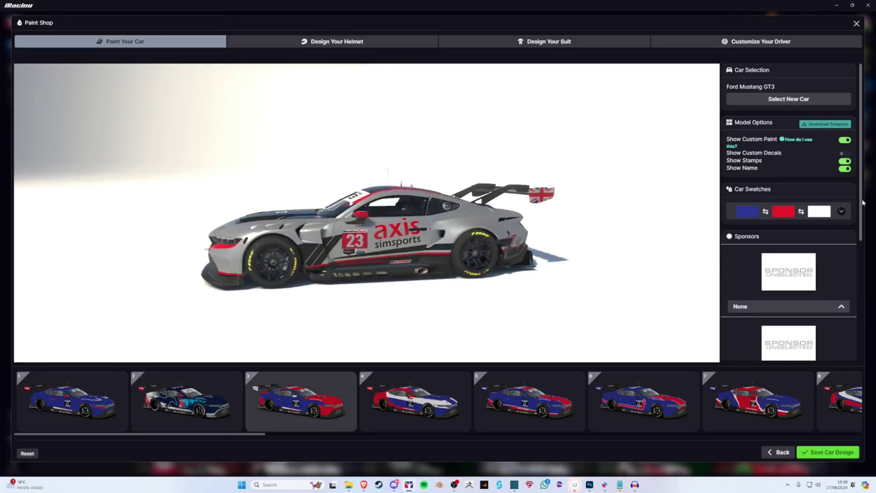
drag(862, 202, 859, 329)
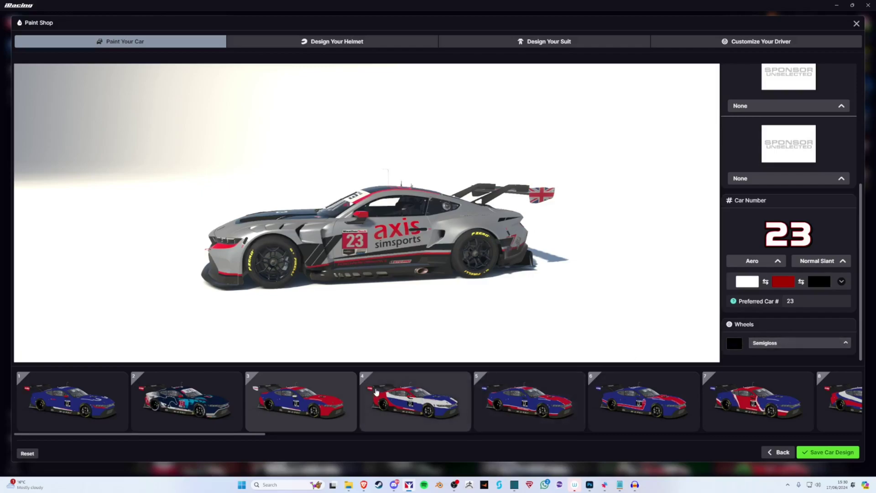
drag(365, 267, 383, 264)
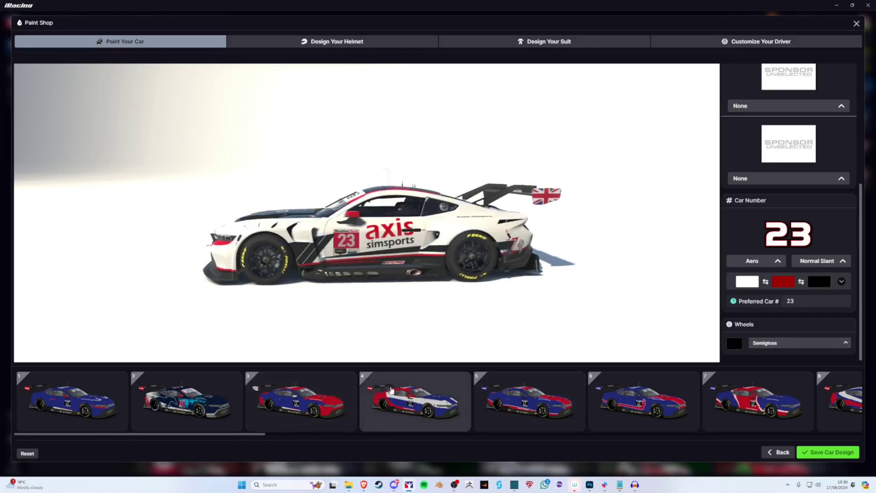
Browse the Ford Mustang GT3's stock patterns up to the high teens and return to the start of the list
scroll(529, 402, down, 2)
scroll(592, 403, down, 5)
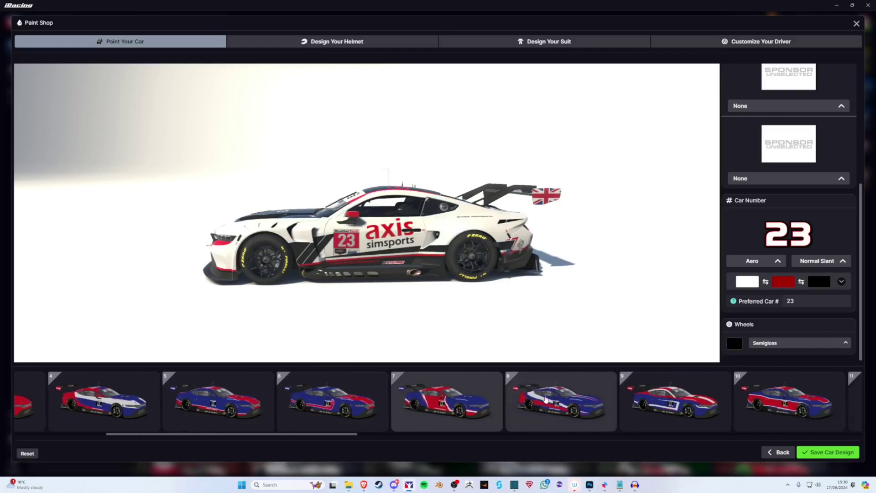
scroll(546, 399, down, 5)
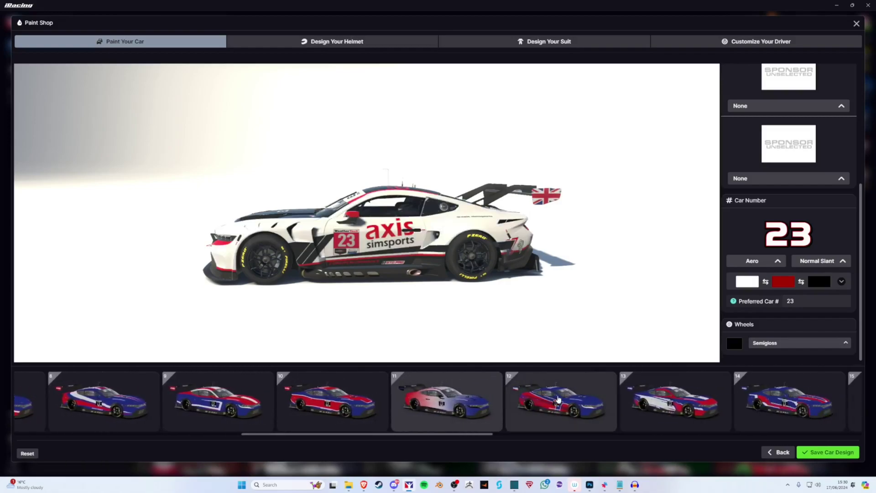
scroll(558, 399, down, 4)
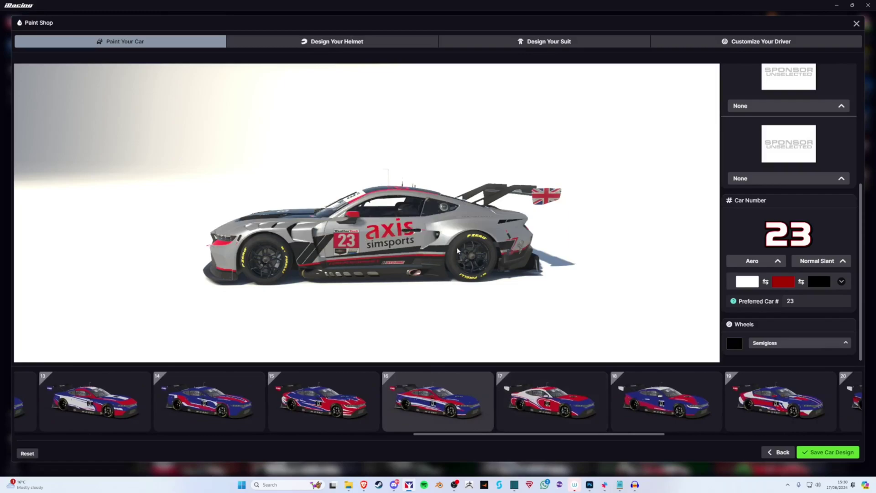
scroll(438, 402, up, 2)
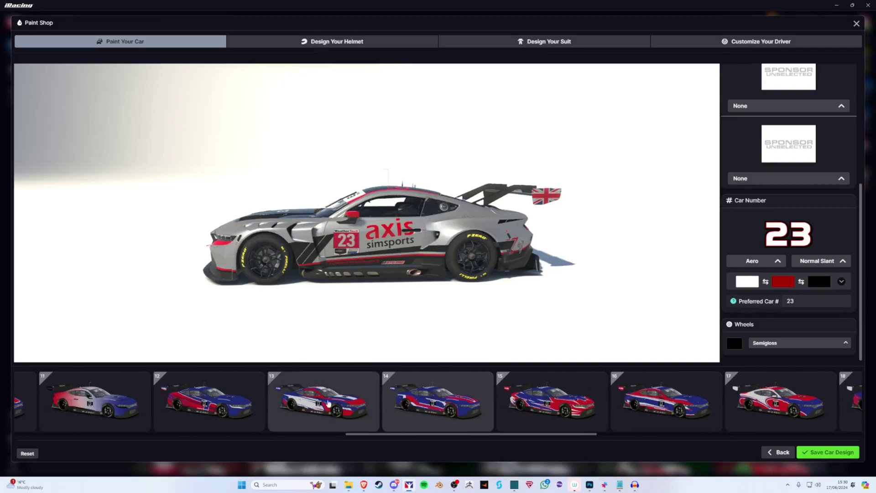
scroll(354, 401, up, 1)
scroll(354, 401, up, 3)
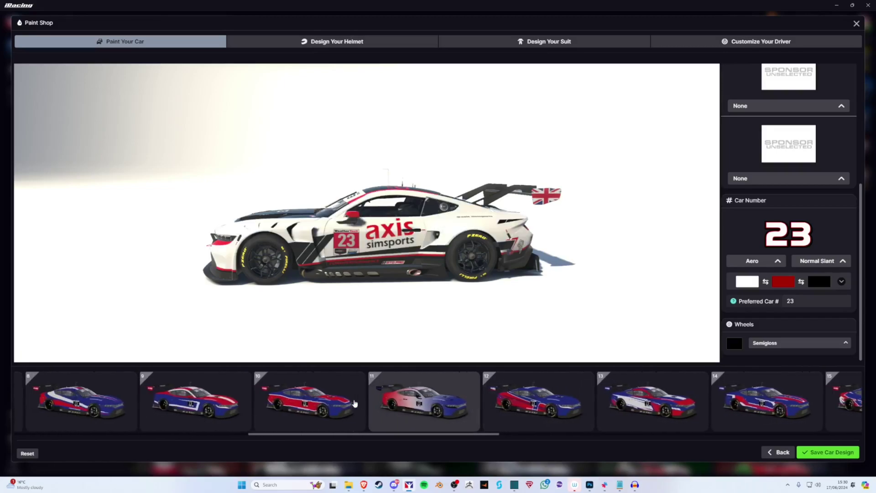
scroll(354, 402, up, 3)
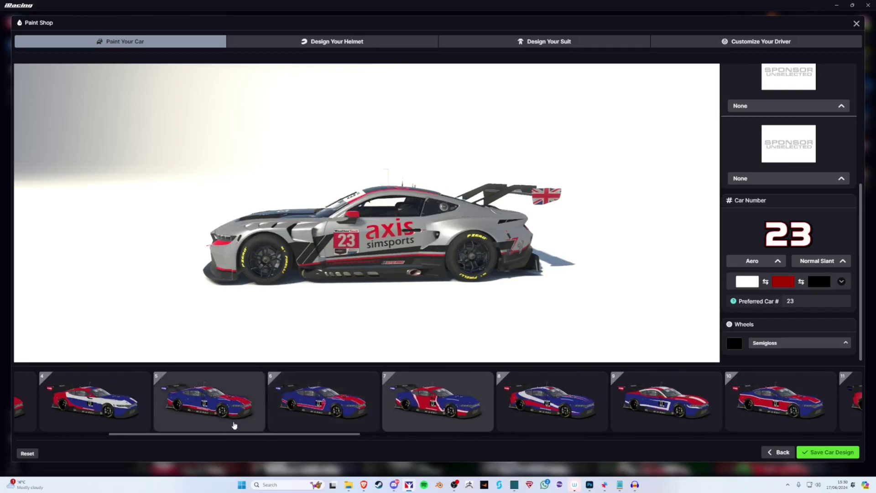
scroll(231, 420, up, 2)
drag(224, 436, 187, 438)
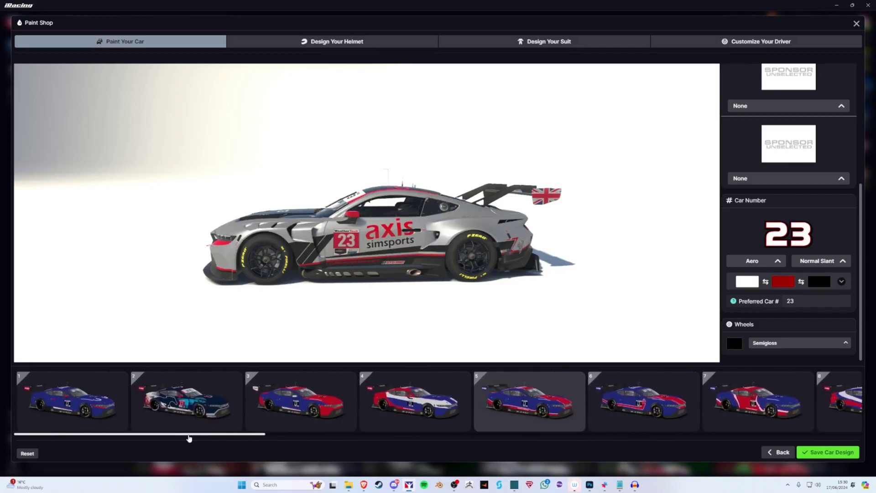
Select pattern 2 for the Mustang and inspect its Michelin tyres and livery from both front corners
click(186, 403)
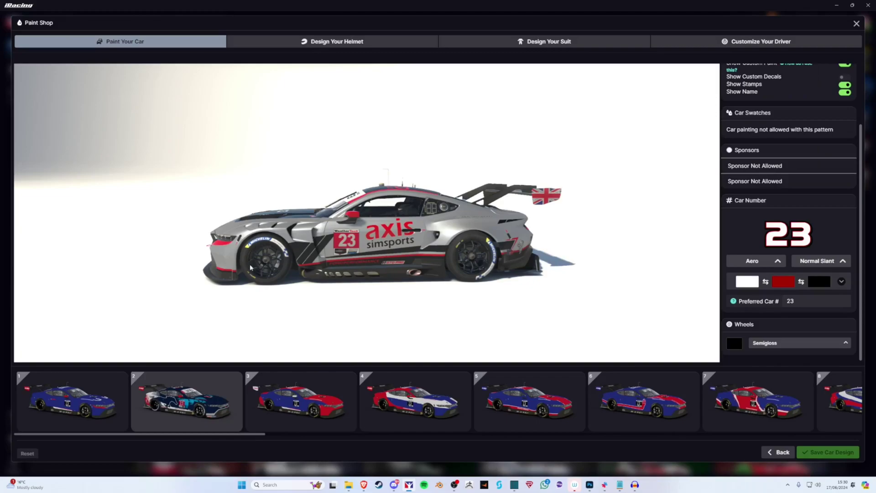
drag(257, 269, 549, 257)
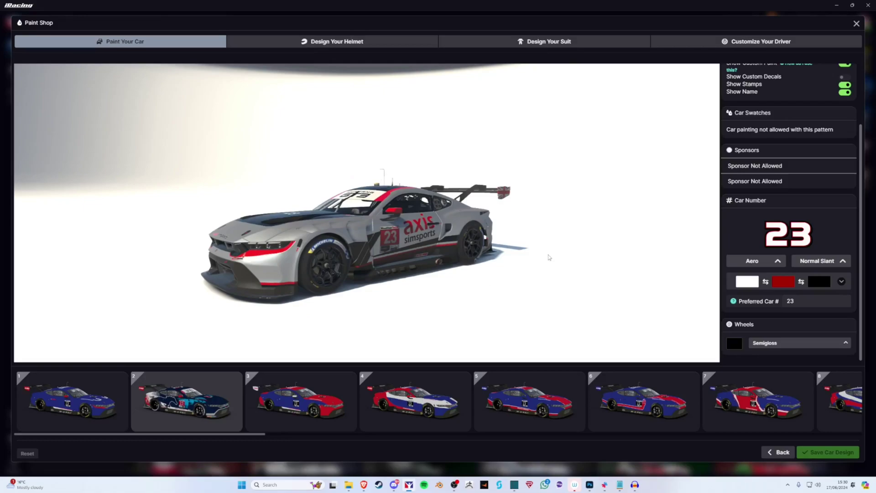
drag(549, 257, 535, 253)
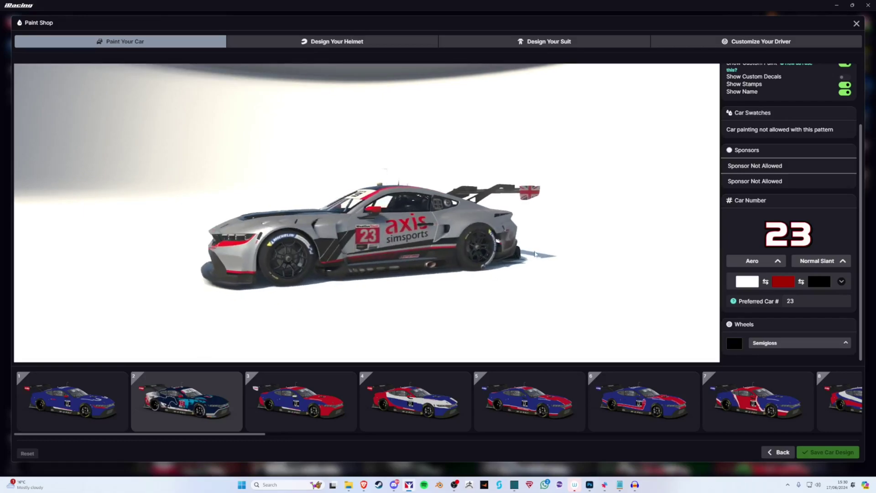
drag(283, 249, 302, 247)
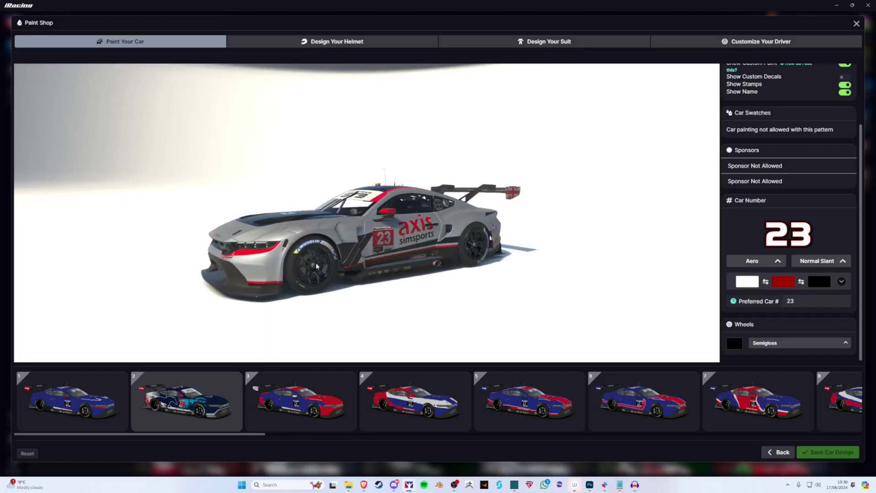
drag(316, 266, 398, 270)
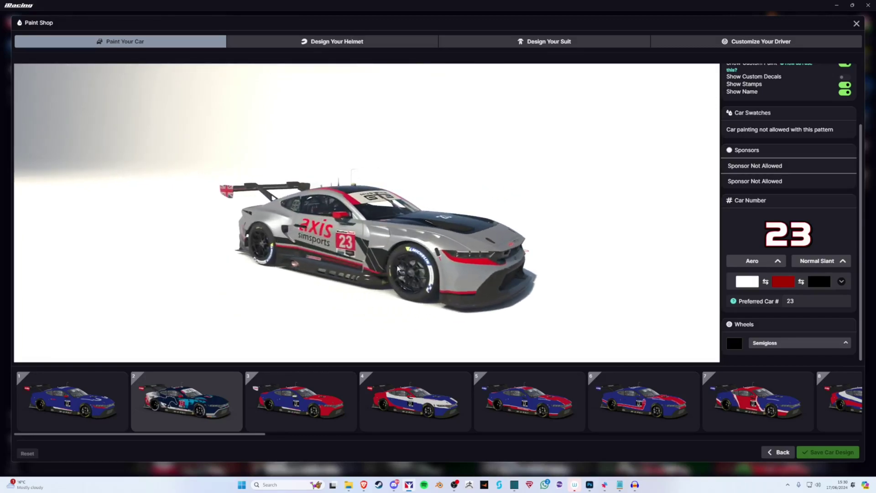